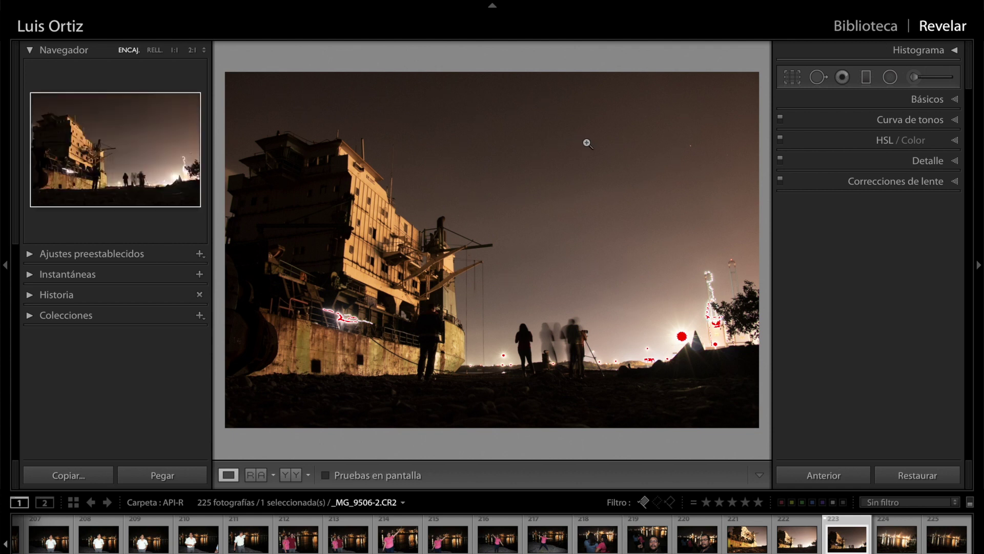
- Filter the API-R folder in the library to flagged photos only and open the selected ship photo for developing
key("g")
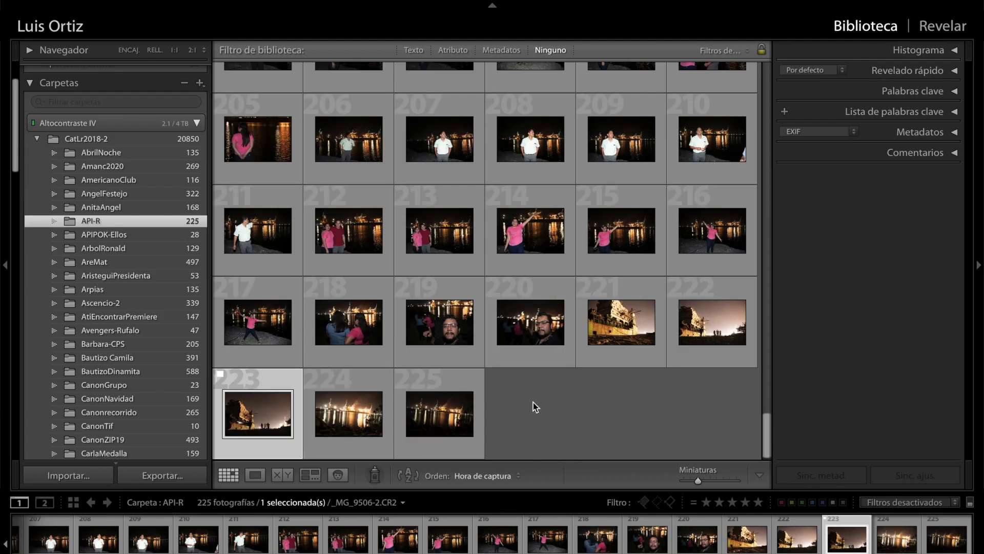
left_click(454, 50)
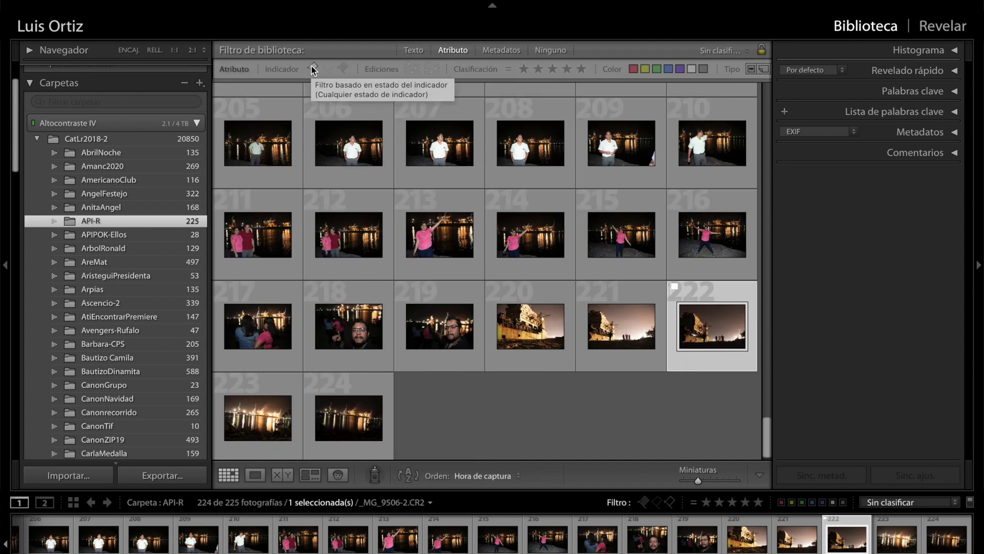
left_click(312, 65)
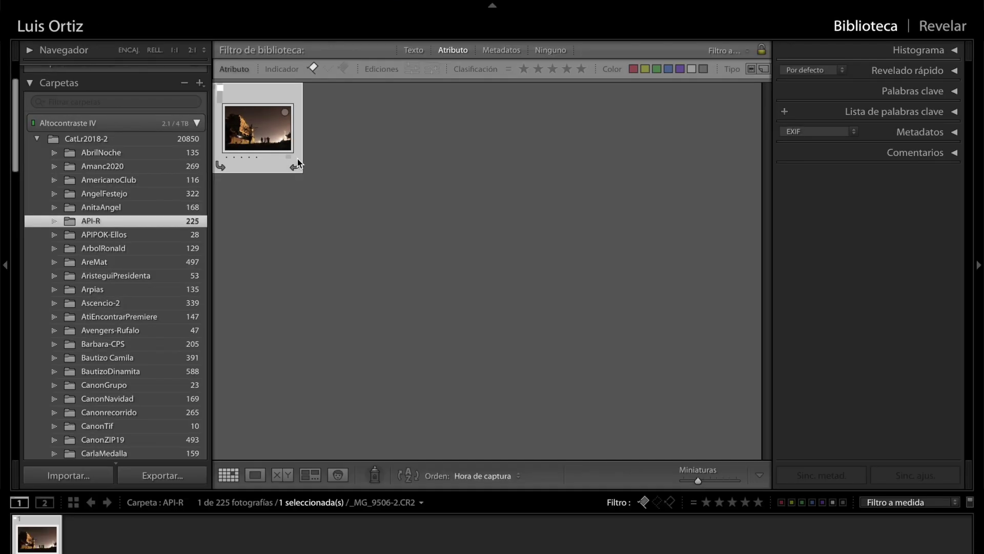
key("d")
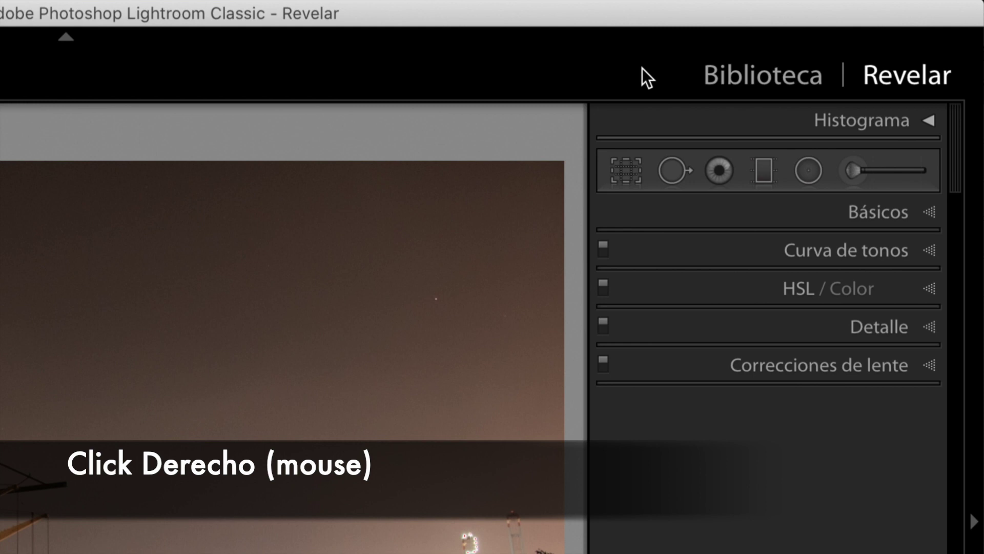
- Check which modules can be shown or hidden in the module picker
right_click(642, 68)
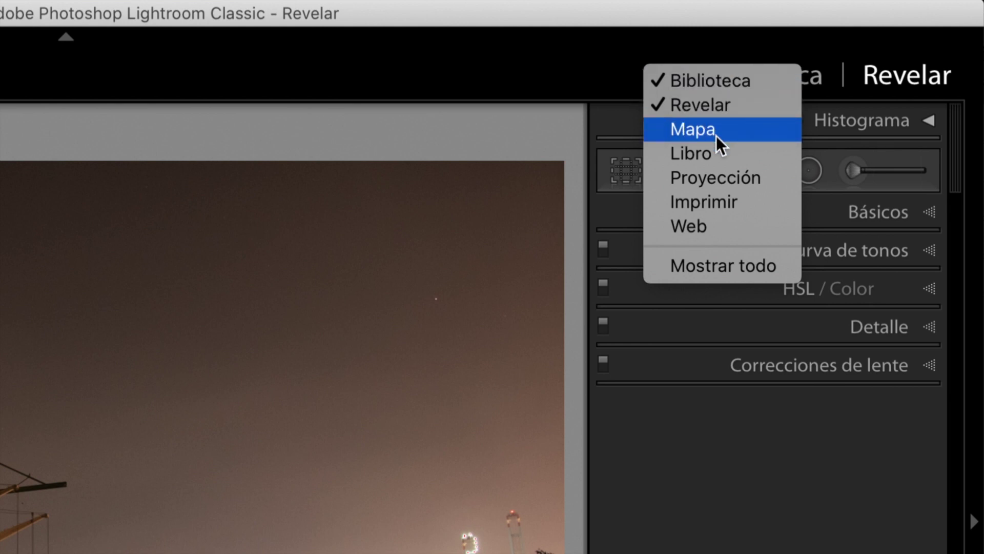
left_click(724, 176)
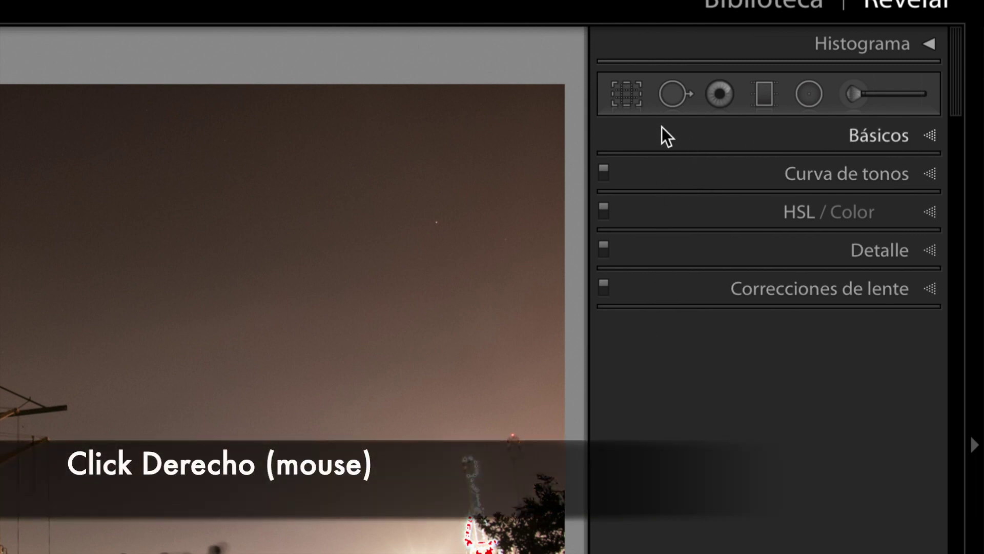
- Customize the Develop panel to include the Dividir tonos section and save the layout
right_click(663, 127)
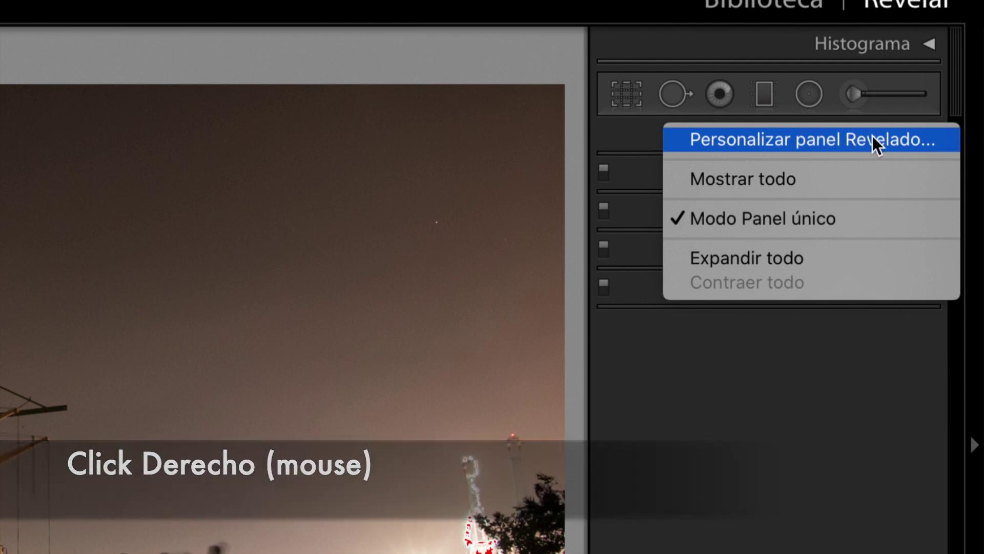
left_click(732, 137)
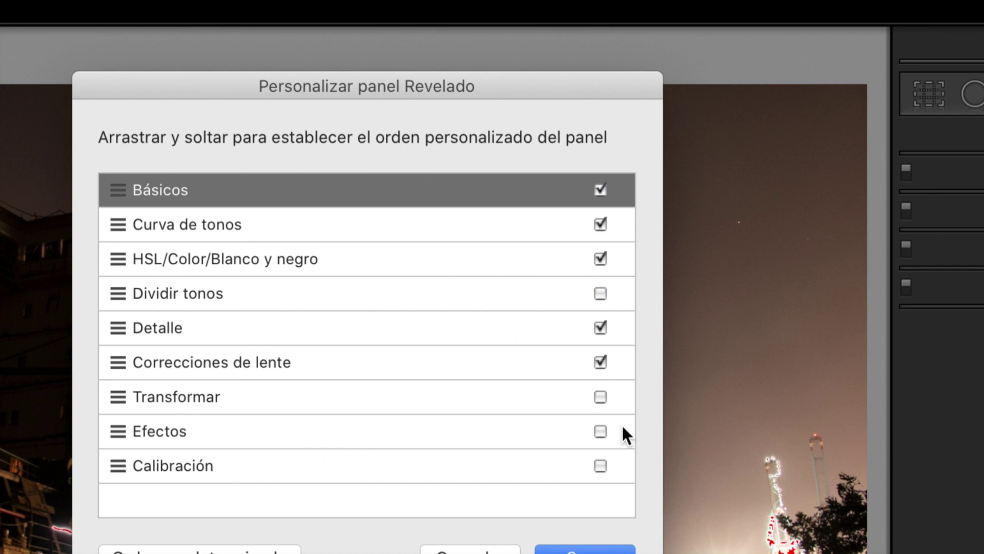
left_click(602, 290)
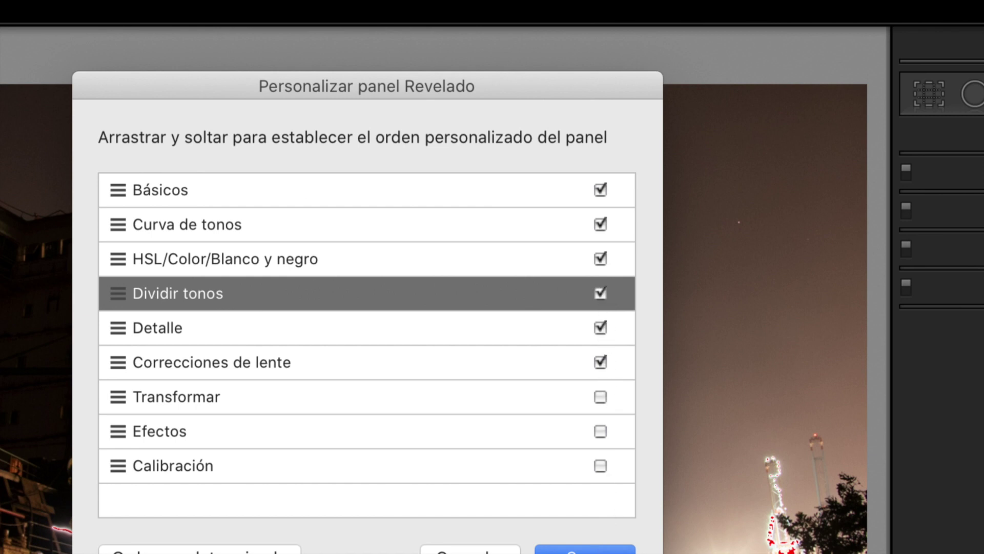
left_click(594, 549)
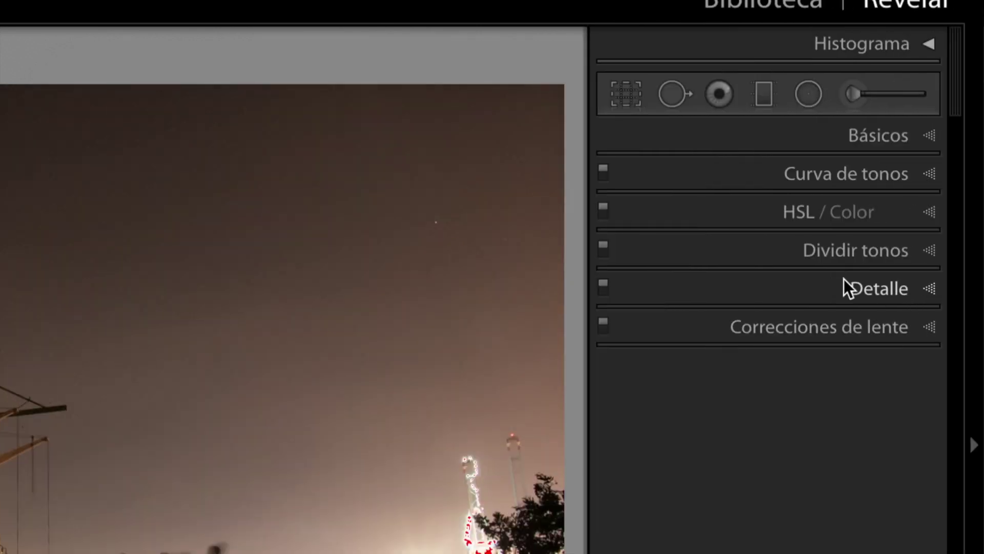
- Customize the Develop panel to hide the Detalle section and save the layout
right_click(690, 239)
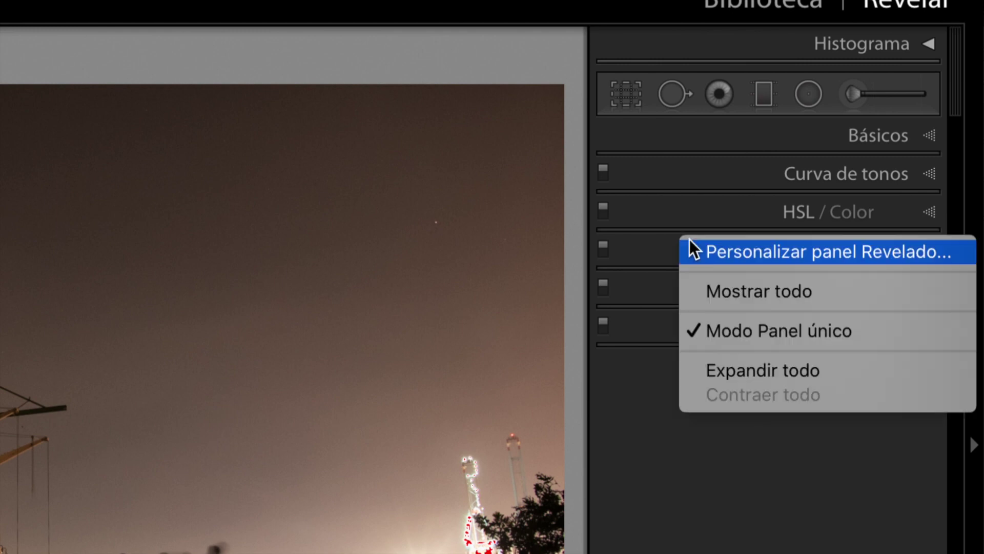
left_click(692, 243)
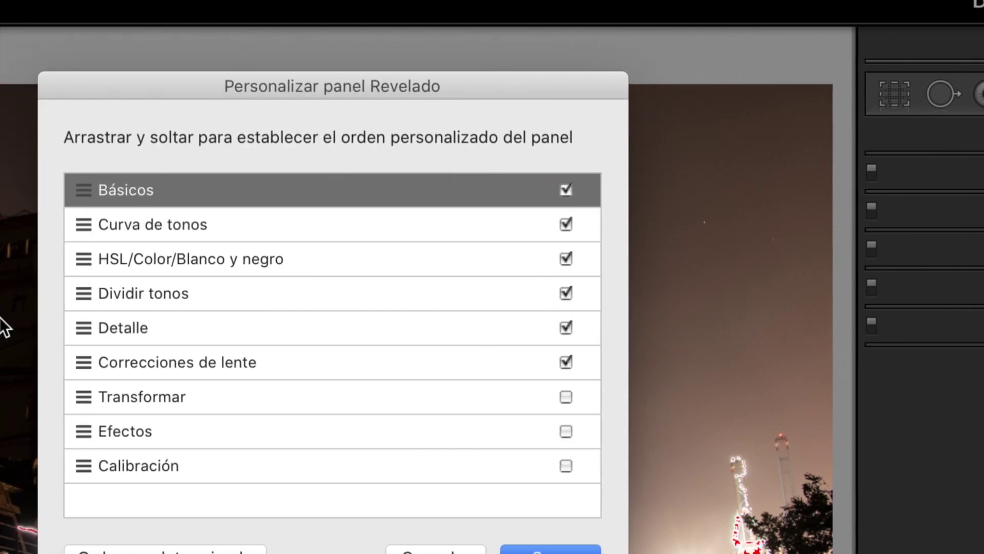
left_click(578, 328)
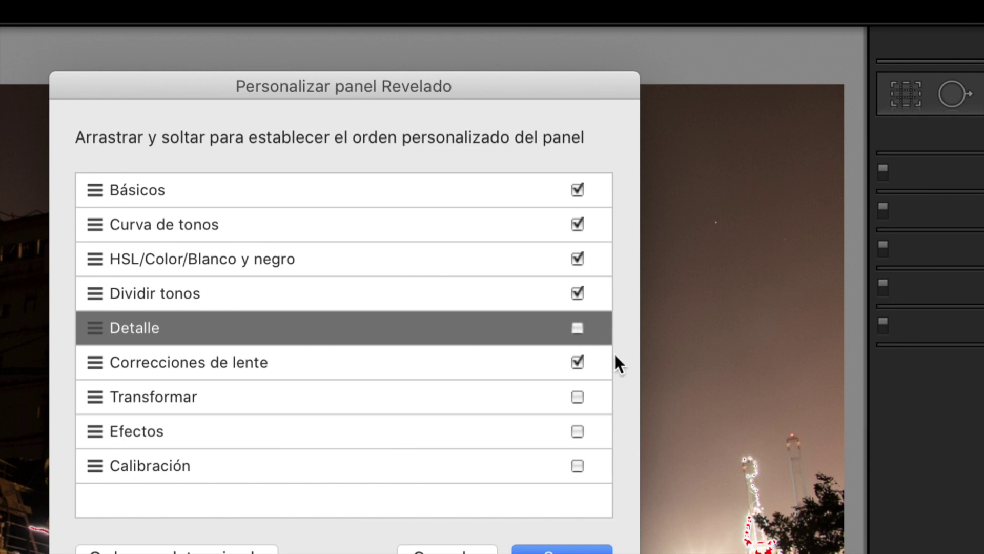
key("Return")
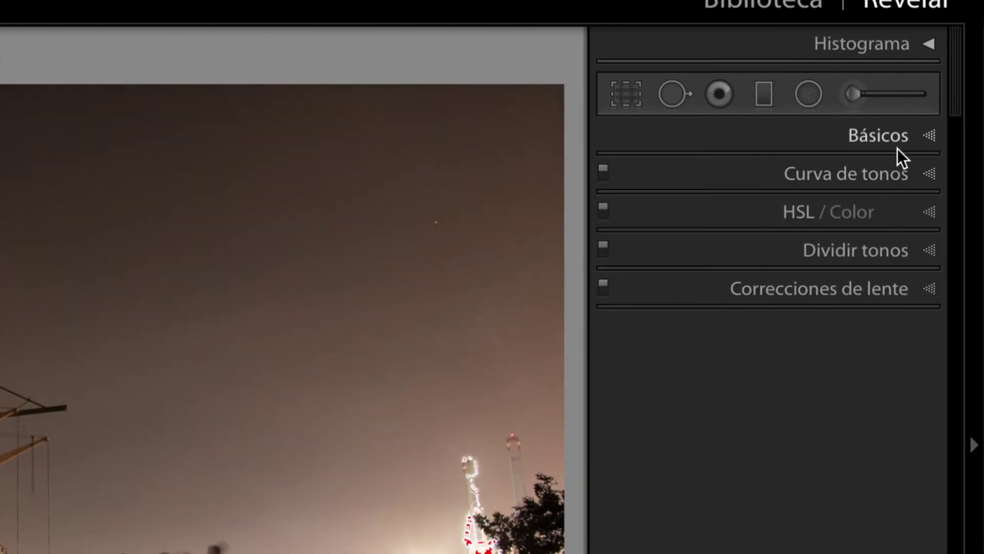
- Expand the Básicos section and turn off Modo Panel único
left_click(930, 137)
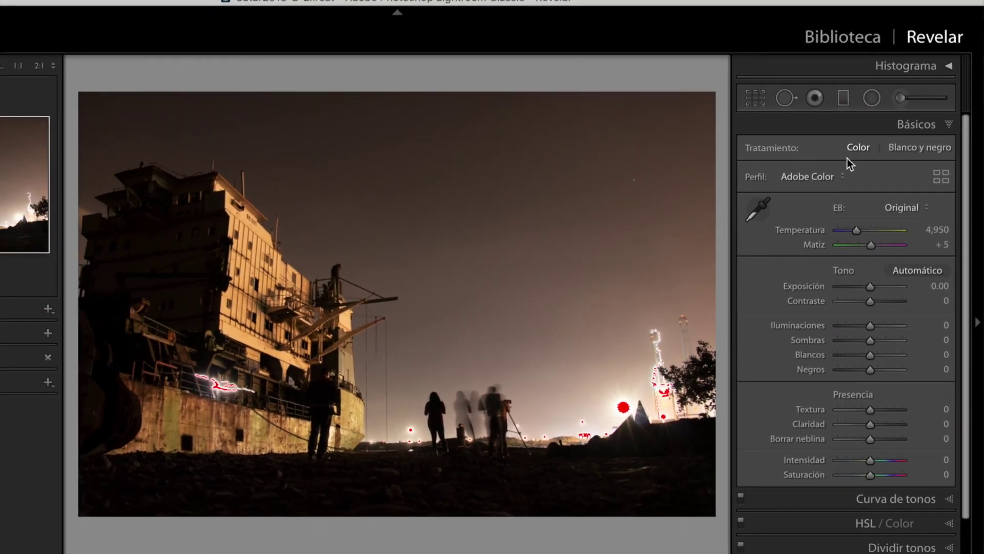
right_click(813, 122)
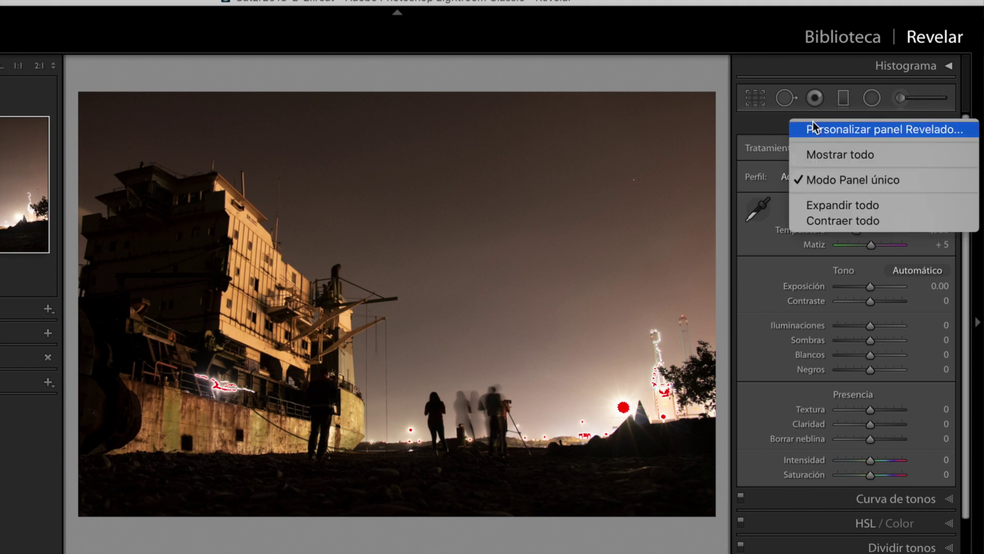
left_click(848, 180)
- Expand Curva de tonos and Dividir tonos alongside Básicos and look through all the open sections
scroll(877, 215, "down", 1)
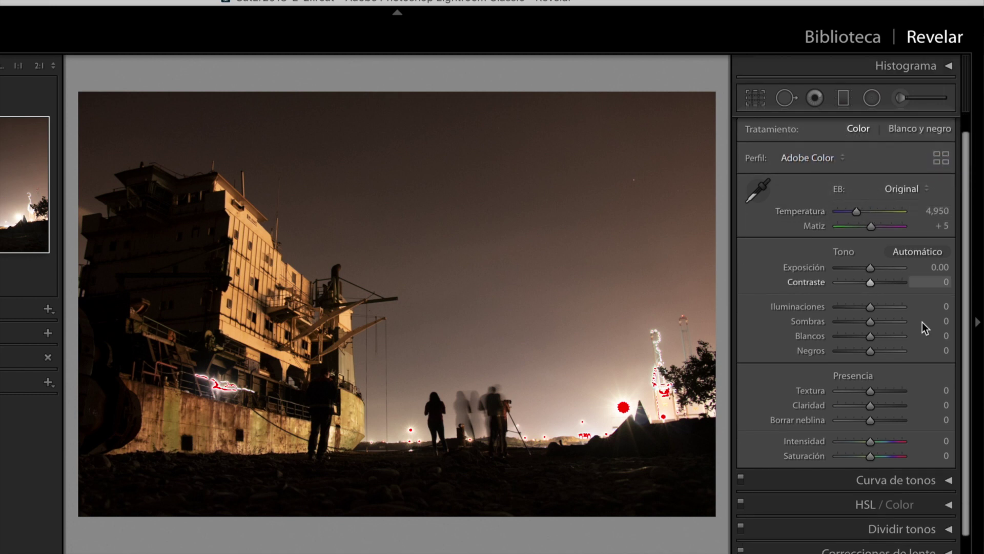
left_click(936, 481)
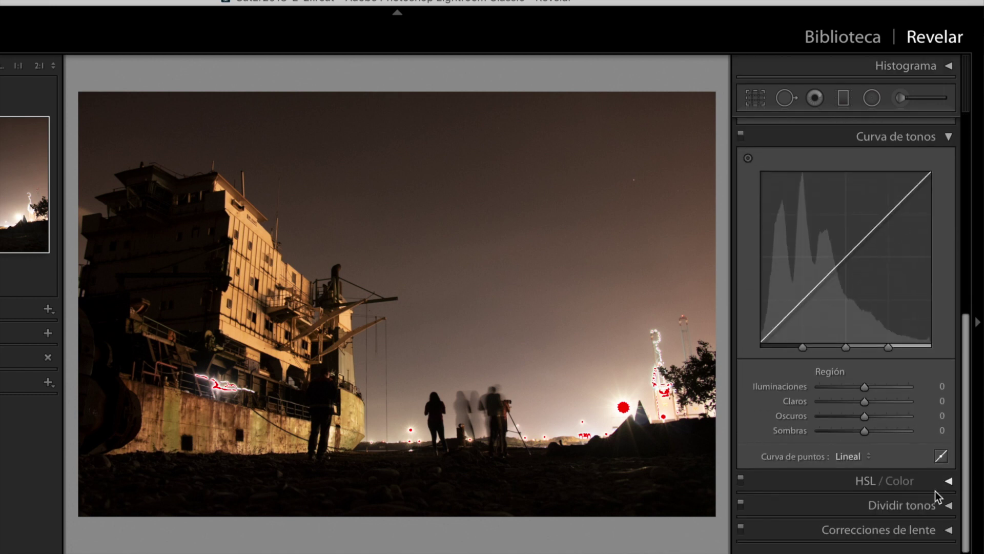
left_click(918, 507)
scroll(890, 334, "up", 10)
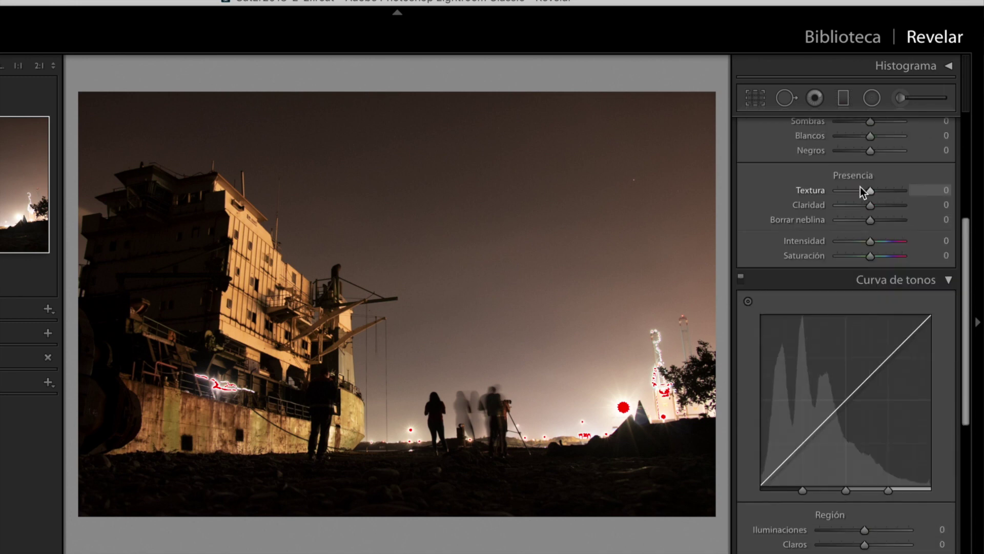
scroll(862, 204, "down", 10)
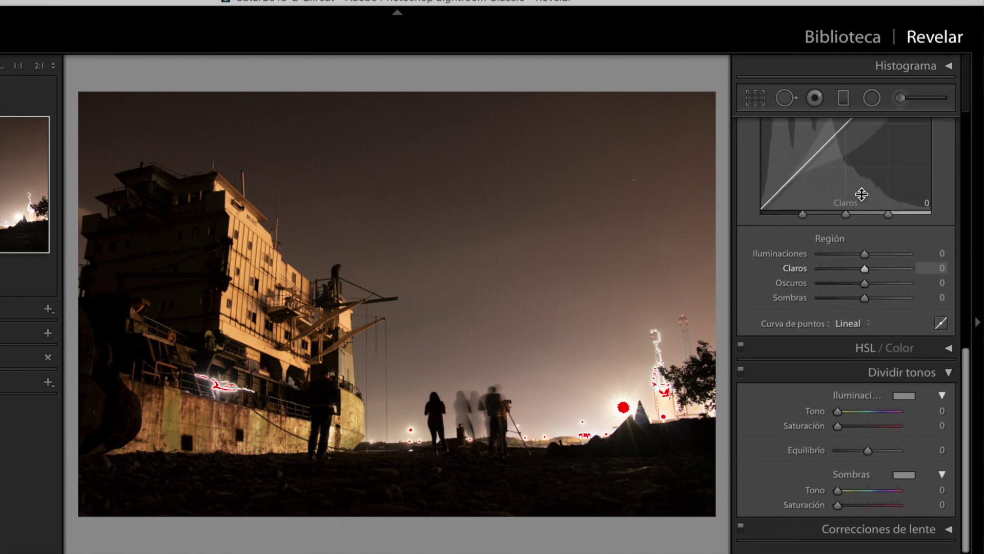
scroll(914, 325, "up", 10)
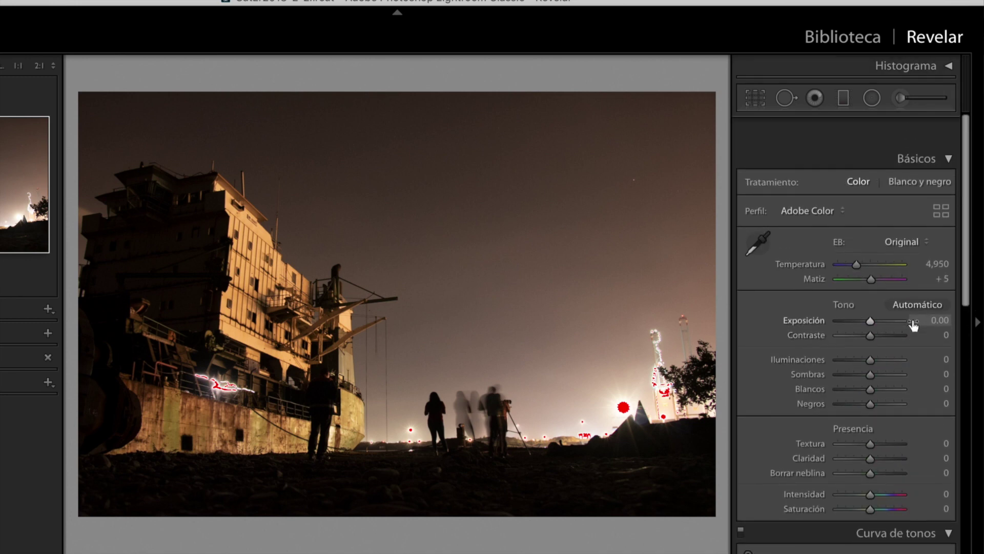
- Re-enable Modo Panel único, then expand Curva de tonos and HSL / Color one at a time and leave every section collapsed
right_click(820, 125)
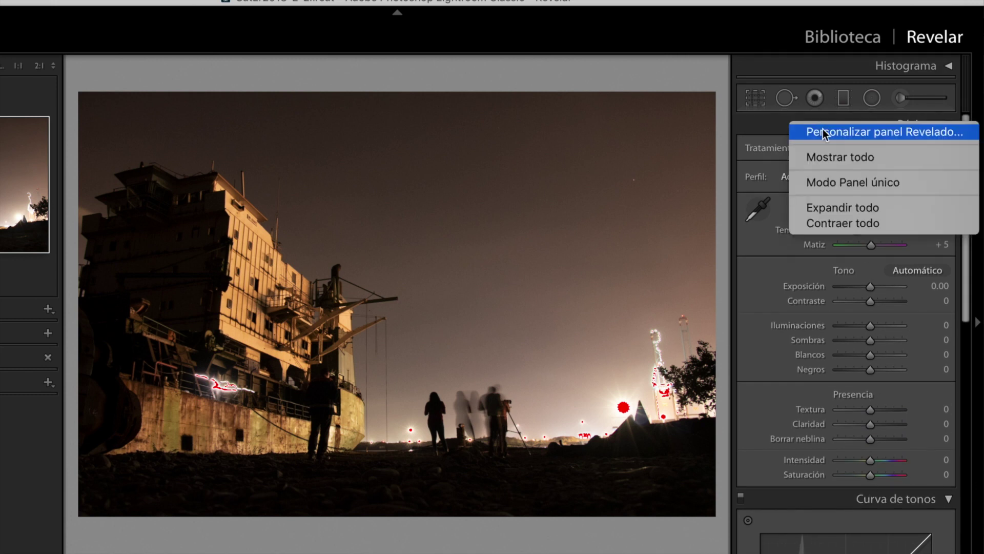
left_click(915, 185)
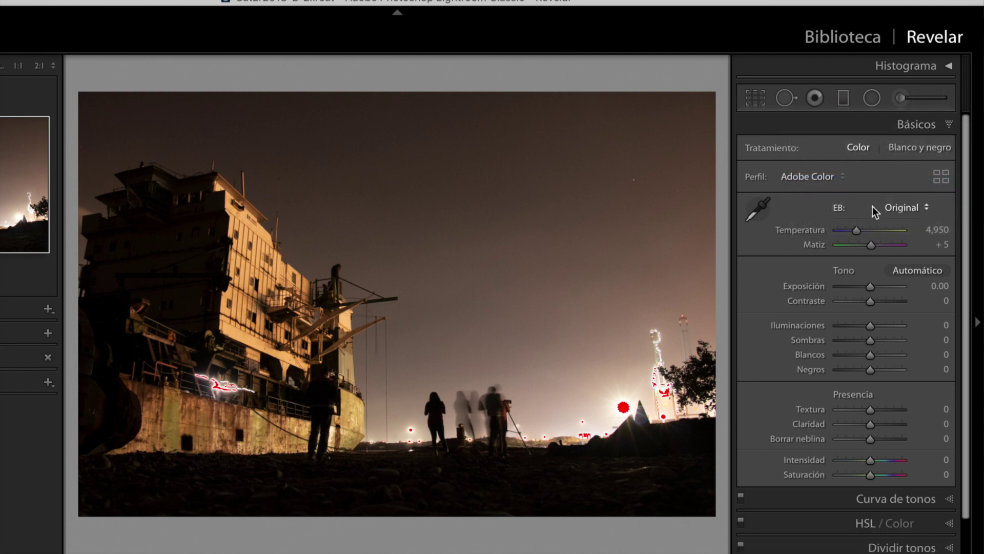
left_click(950, 495)
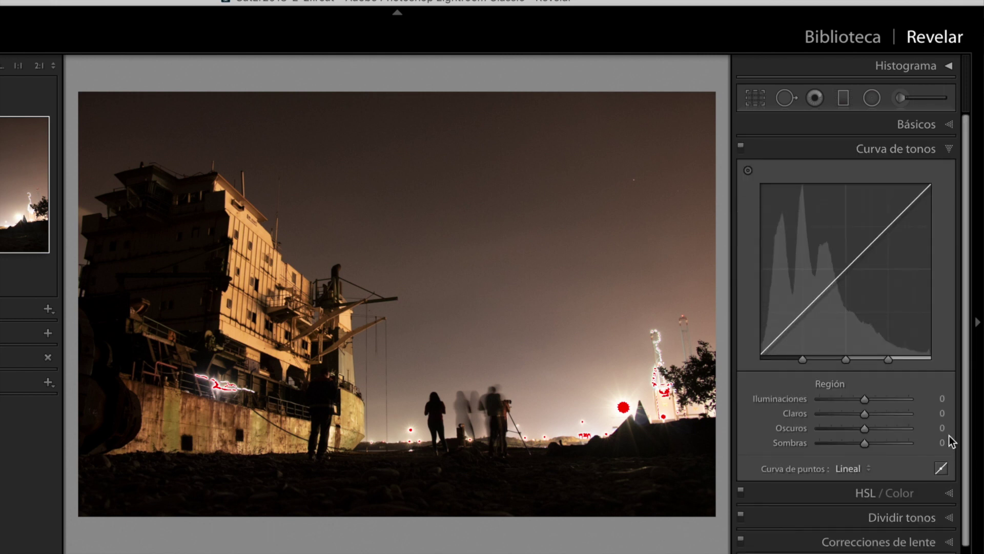
left_click(862, 495)
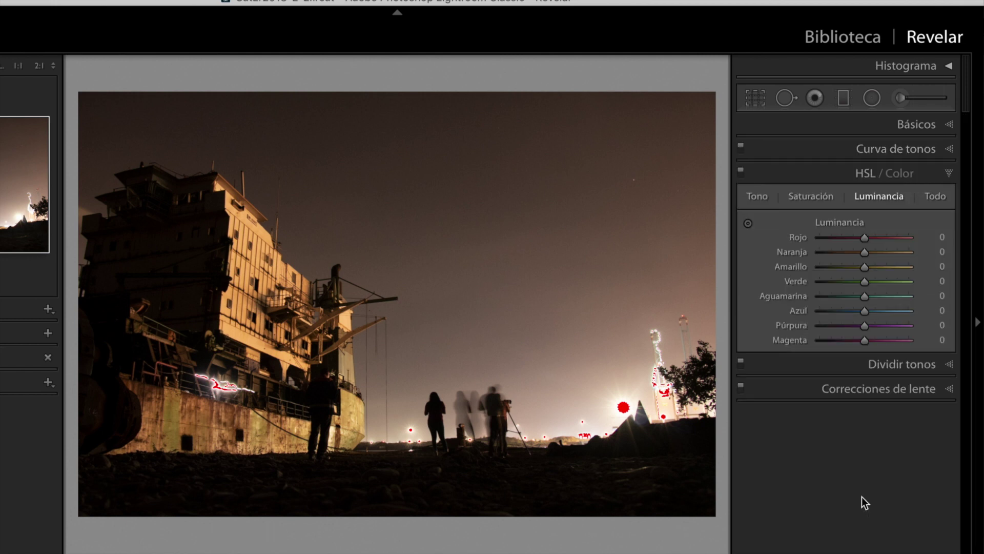
left_click(891, 153)
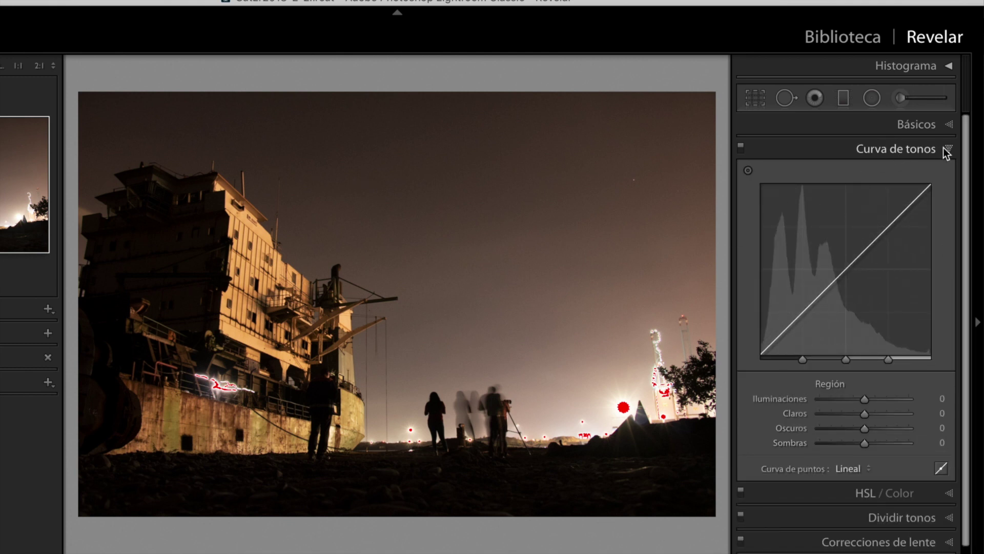
left_click(943, 148)
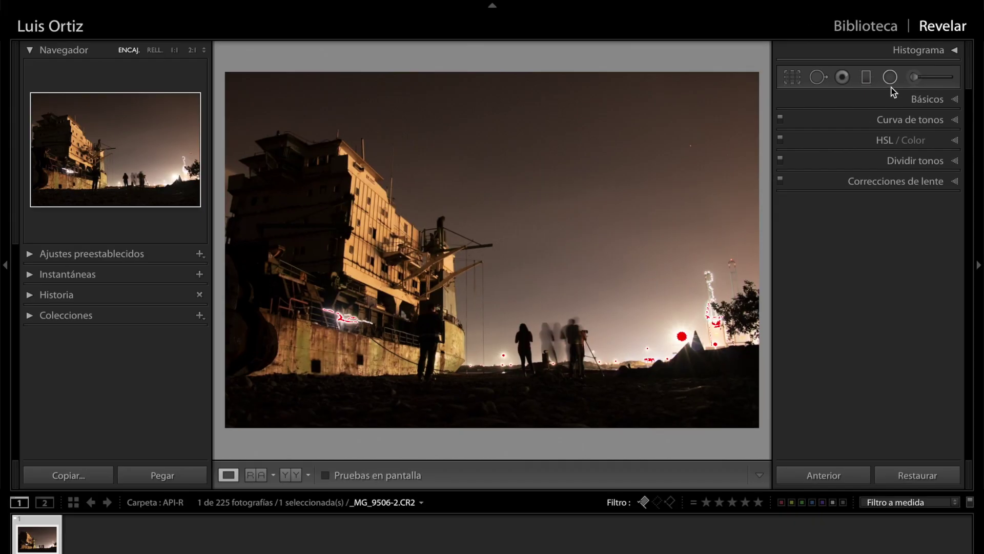
- Expand the Histograma section to inspect it and start the Recortar y enderezar tool
left_click(954, 51)
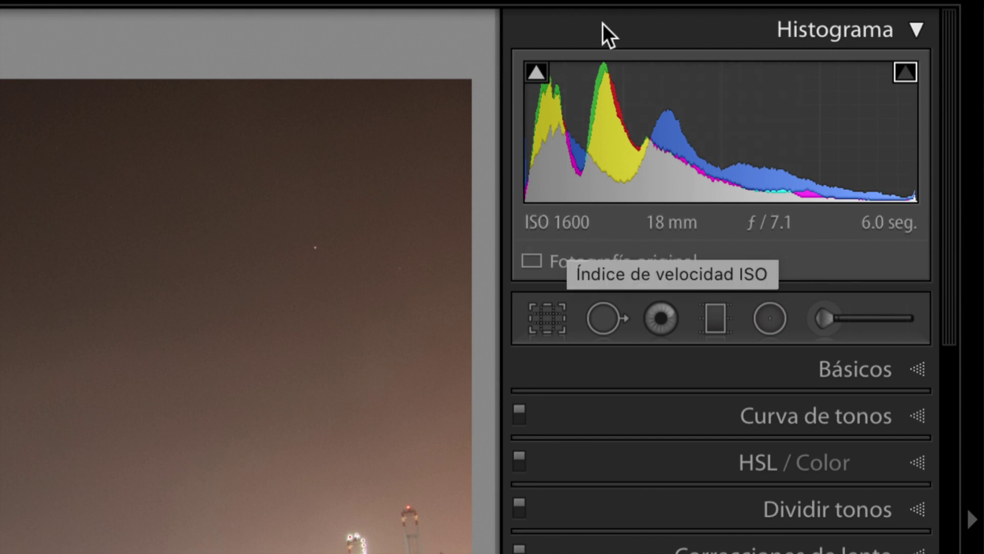
left_click_drag(590, 72, 563, 66)
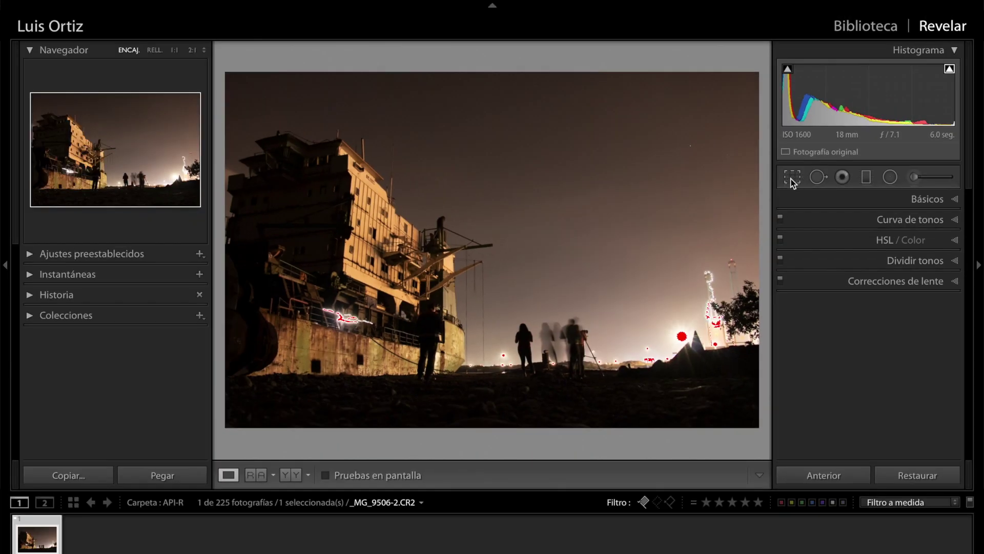
left_click(791, 170)
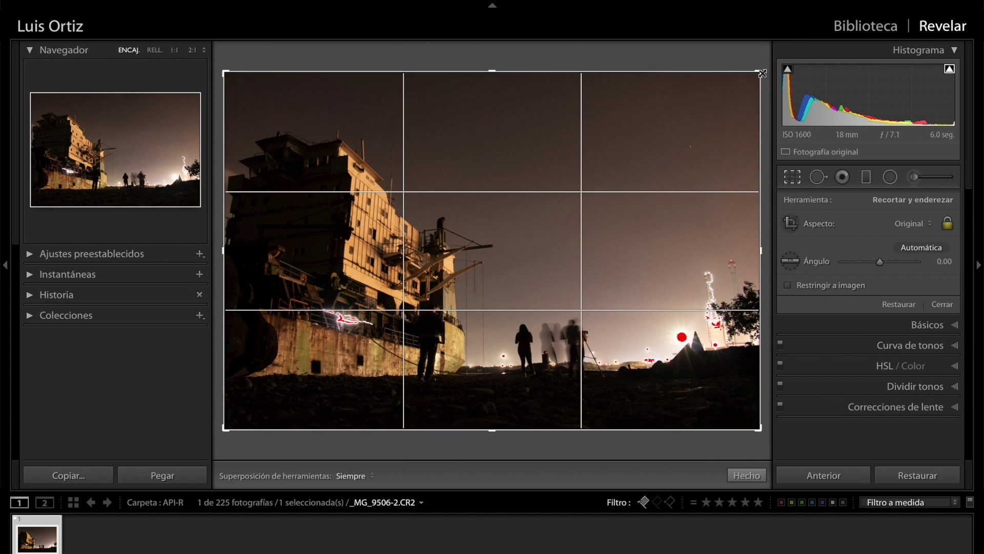
- Try resizing the crop frame from its upper-right corner with the aspect locked and from its right edge with the aspect unlocked
left_click_drag(762, 73, 735, 88)
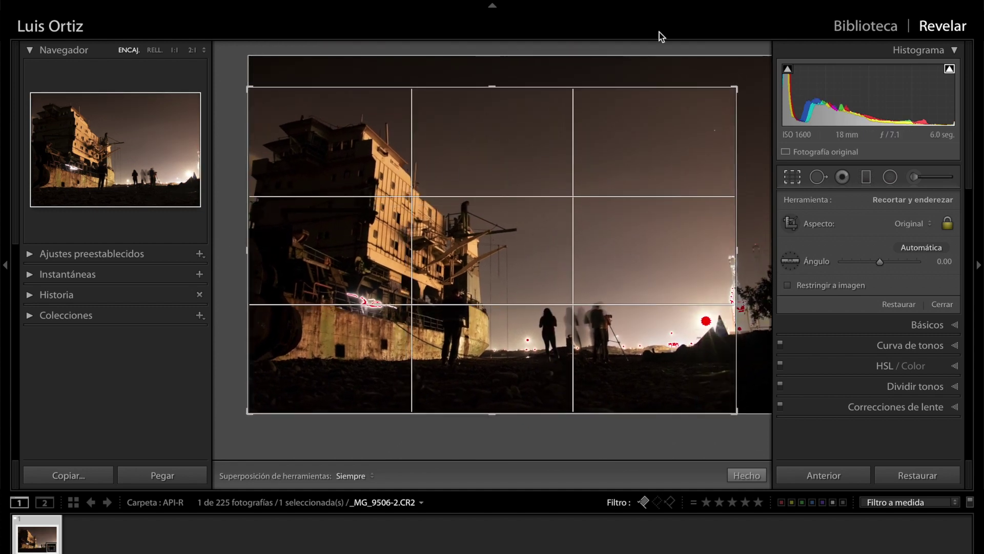
left_click_drag(736, 87, 761, 73)
left_click(947, 223)
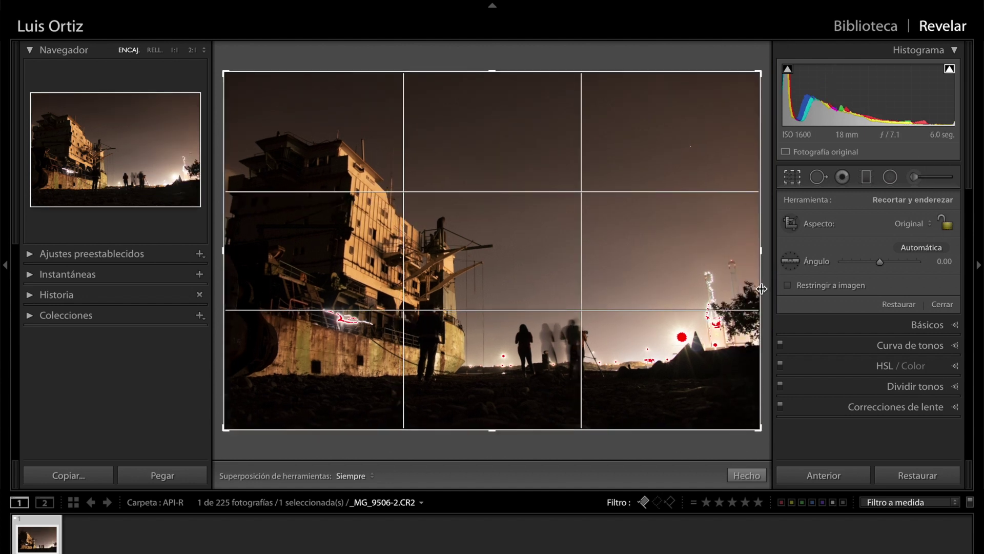
mouse_move(764, 250)
left_mouse_down()
mouse_move(698, 252)
mouse_move(725, 253)
mouse_move(685, 266)
mouse_move(760, 256)
left_mouse_up()
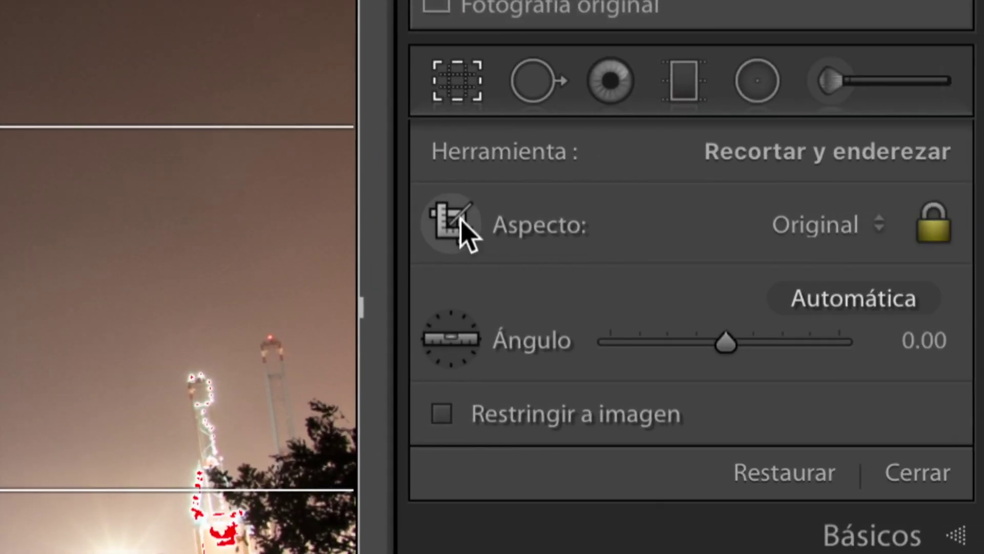
- Draw a custom vertical crop frame around the standing figures beside the ship and reposition the photo within it
left_click(451, 222)
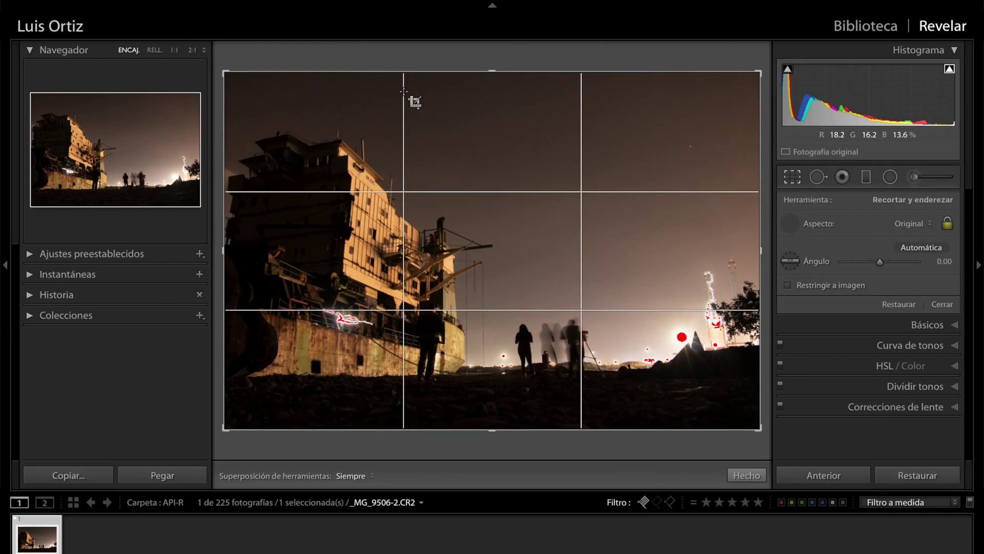
left_click_drag(403, 90, 683, 419)
mouse_move(547, 293)
left_mouse_down()
mouse_move(572, 302)
mouse_move(563, 291)
left_mouse_up()
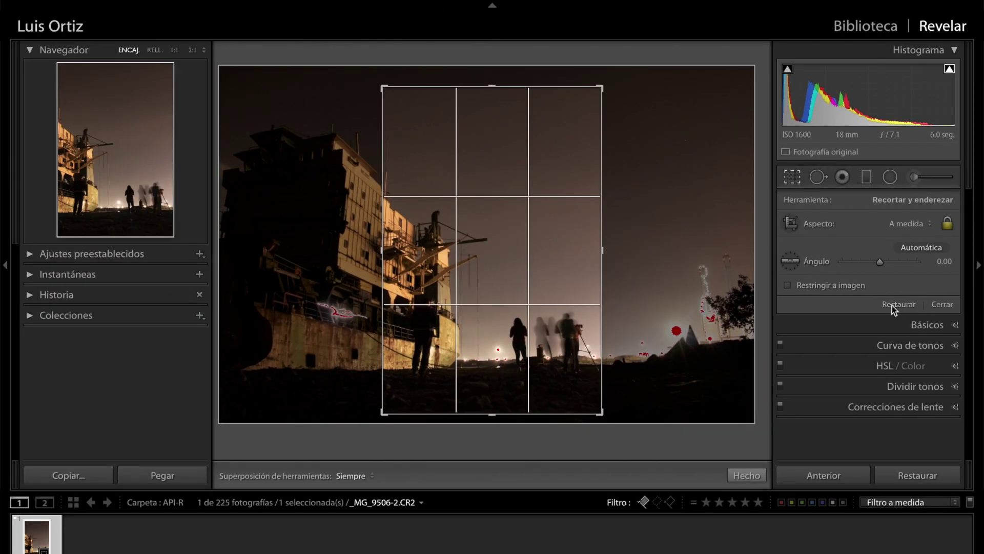
- Restore the full photo, try a tiny crop frame beside the ship's crane, and reset the crop again
left_click(898, 304)
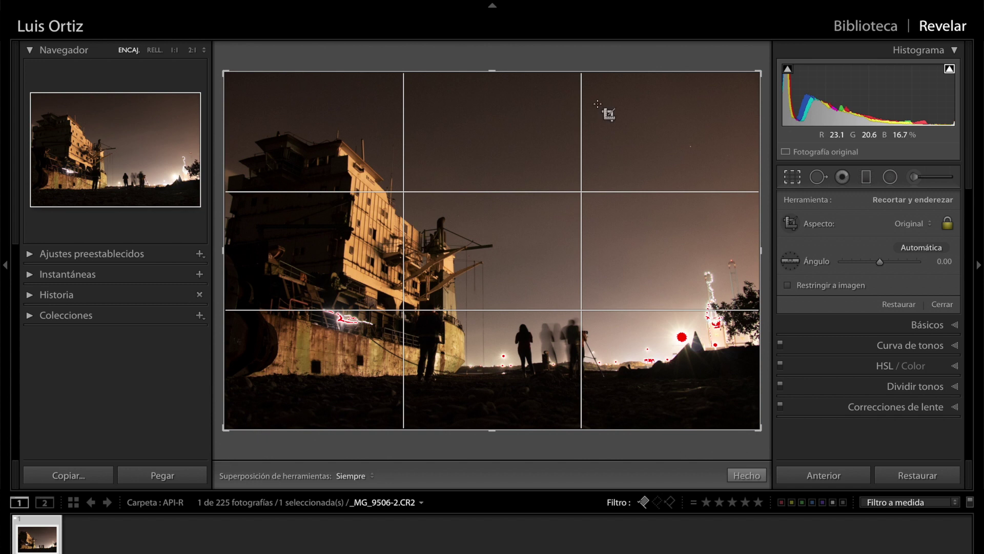
left_click(474, 252)
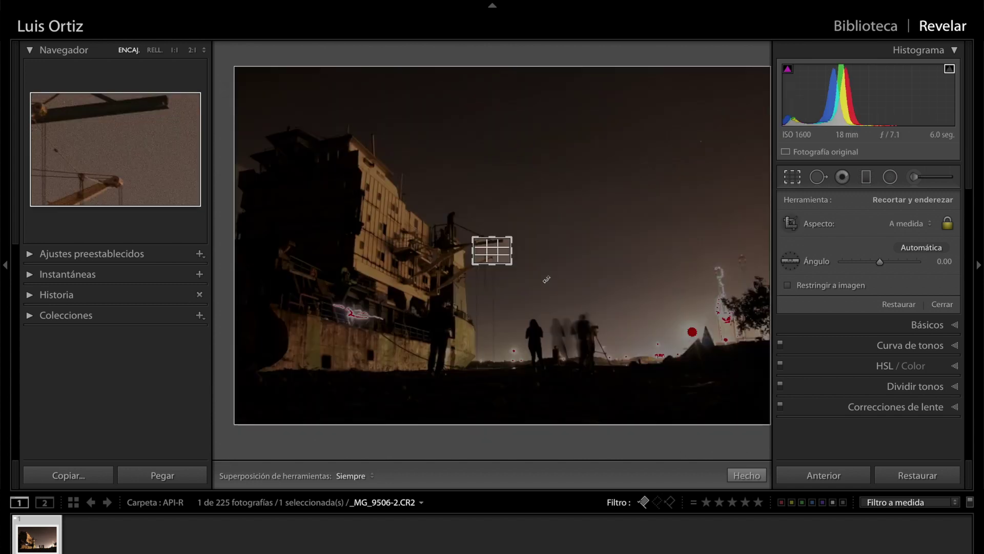
left_click_drag(473, 238, 494, 264)
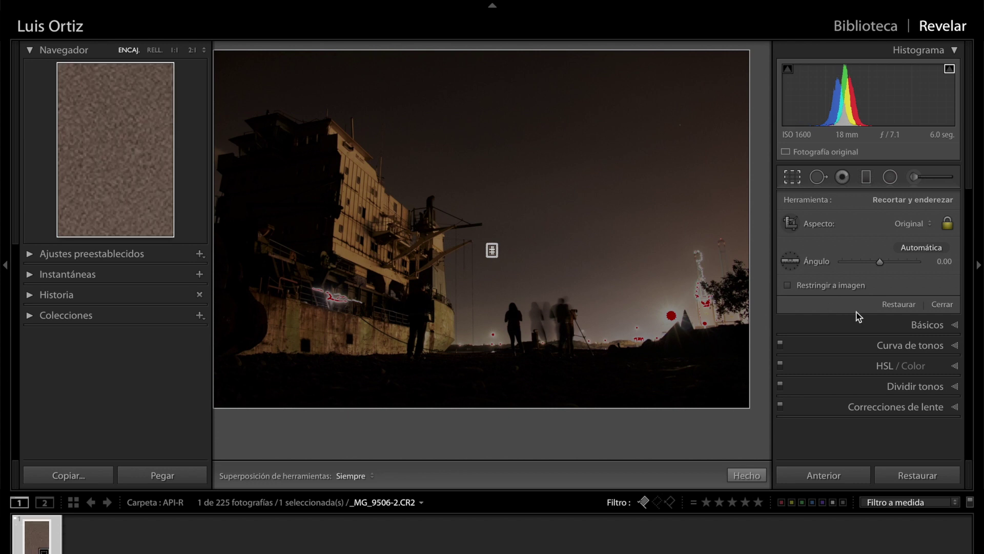
left_click(898, 304)
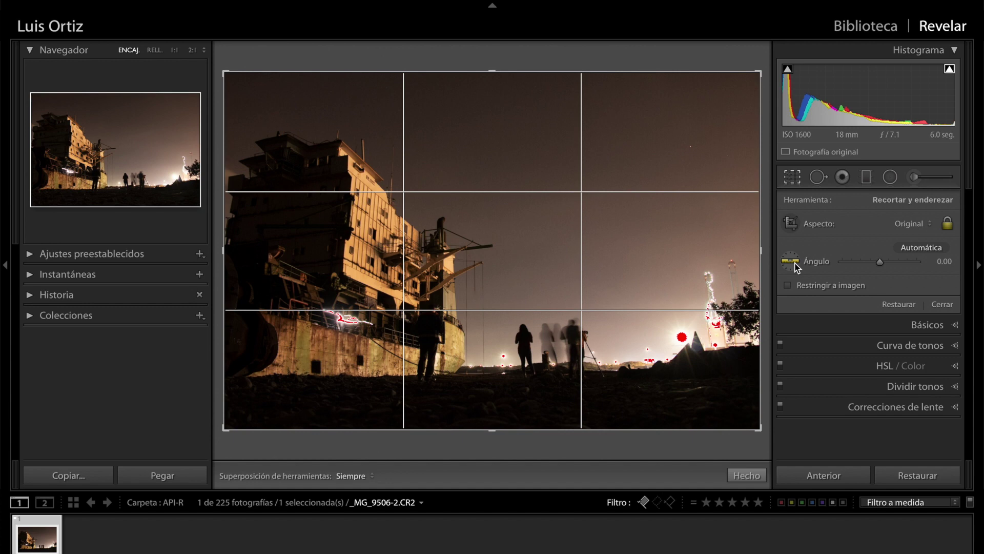
- Try straightening the photo along the horizon behind the figures, and reset the angle to 0.00 and the crop
left_click(796, 265)
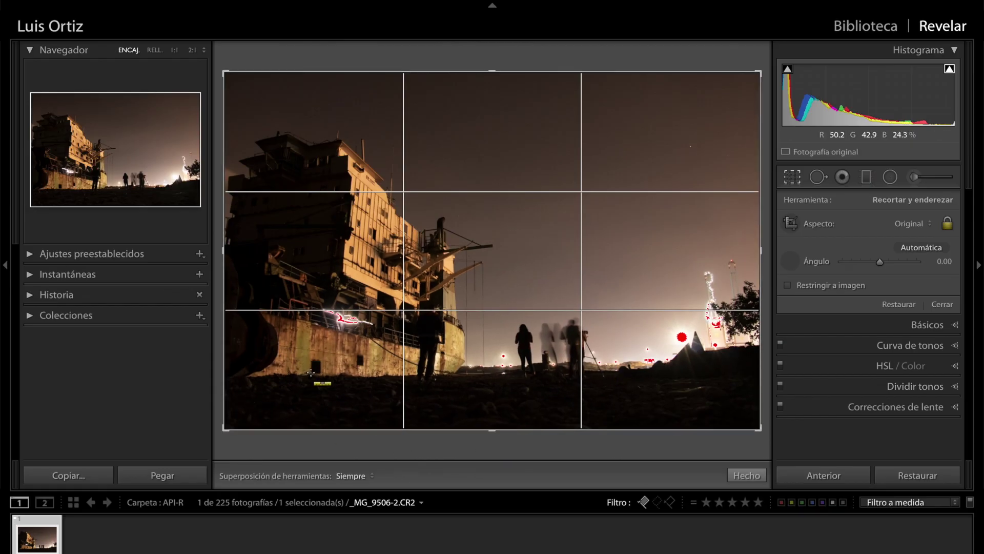
left_click_drag(327, 372, 697, 360)
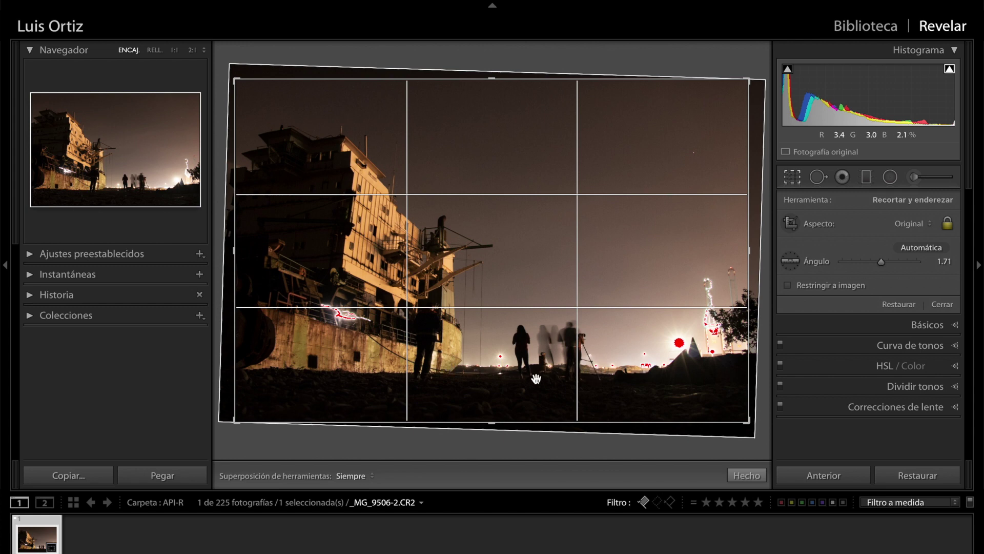
mouse_move(879, 261)
left_mouse_down()
mouse_move(887, 261)
mouse_move(878, 261)
left_mouse_up()
double_click(877, 261)
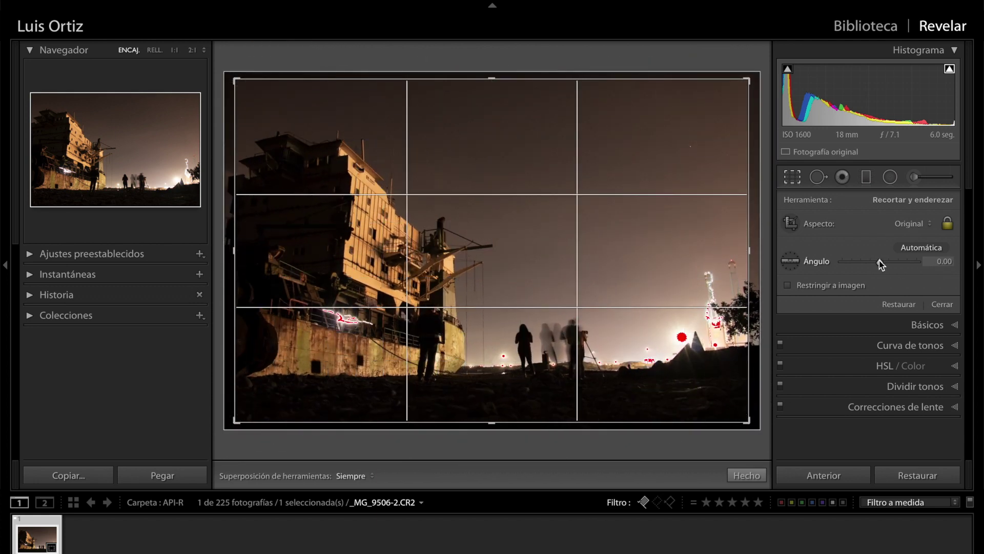
left_click(898, 305)
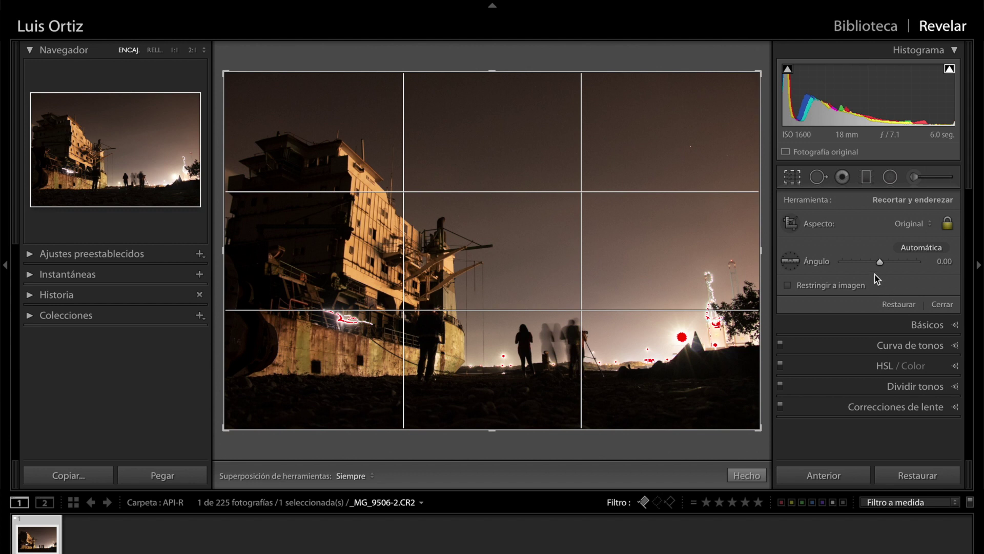
- Straighten the photo along the horizon to an angle of 1.50, tighten the crop to exclude the lit tower, and apply it
left_click(791, 262)
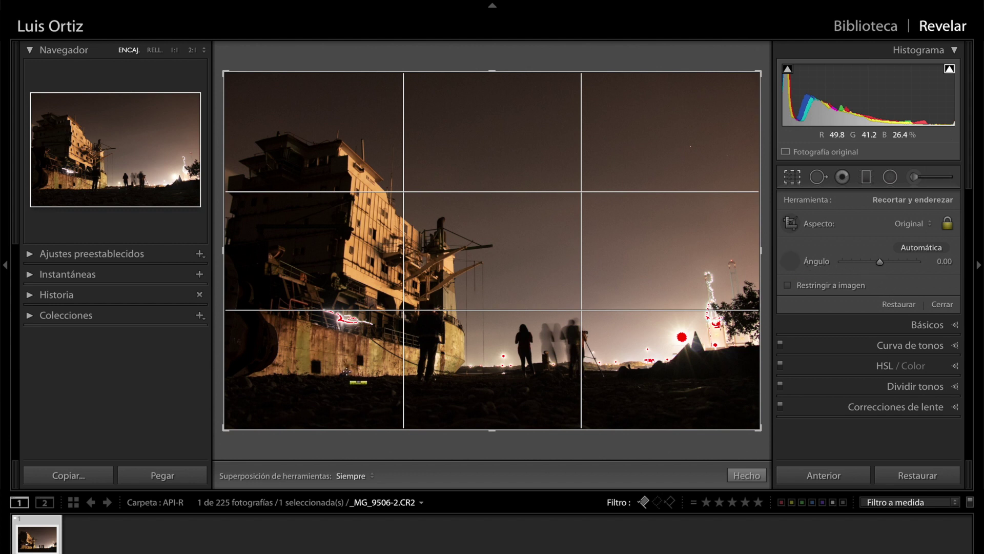
left_click_drag(346, 370, 676, 362)
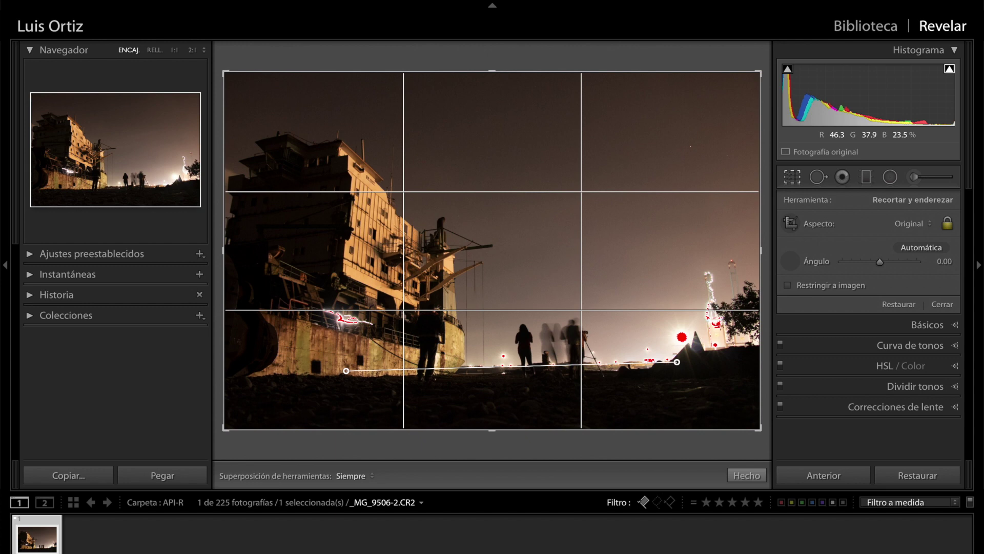
left_click_drag(676, 362, 677, 362)
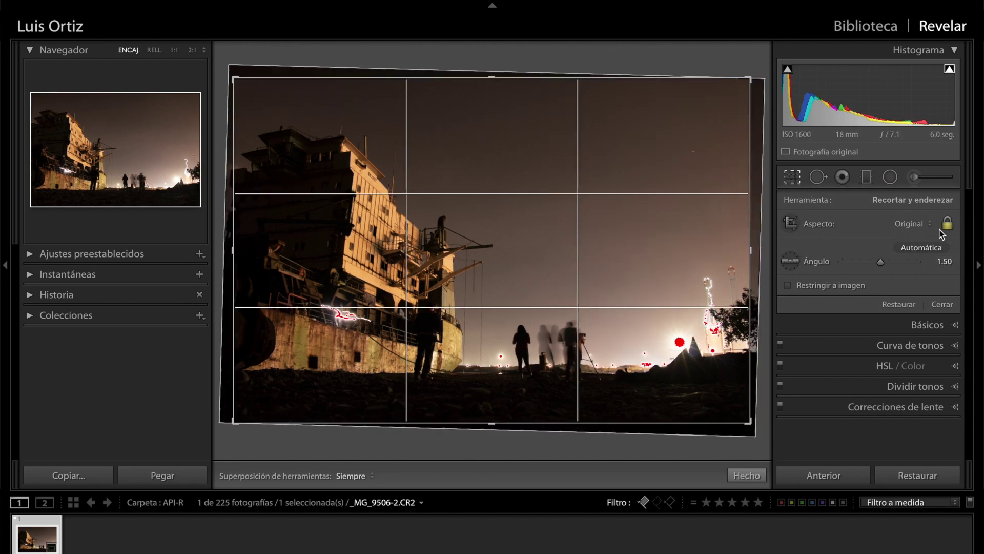
left_click_drag(747, 80, 725, 94)
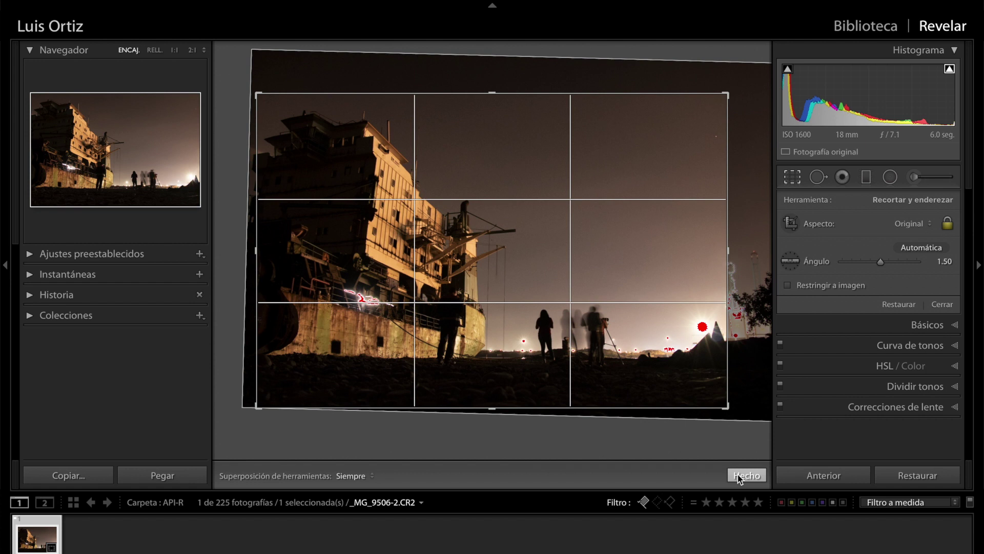
key("Return")
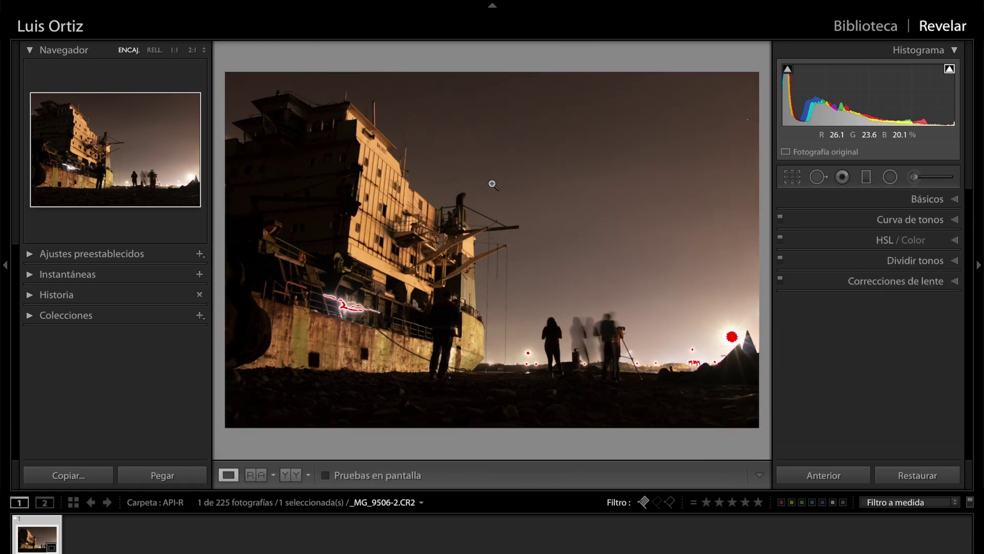
- Try a slightly wider crop that includes the lit tower, and tighten it again to leave the tower out
left_click(798, 179)
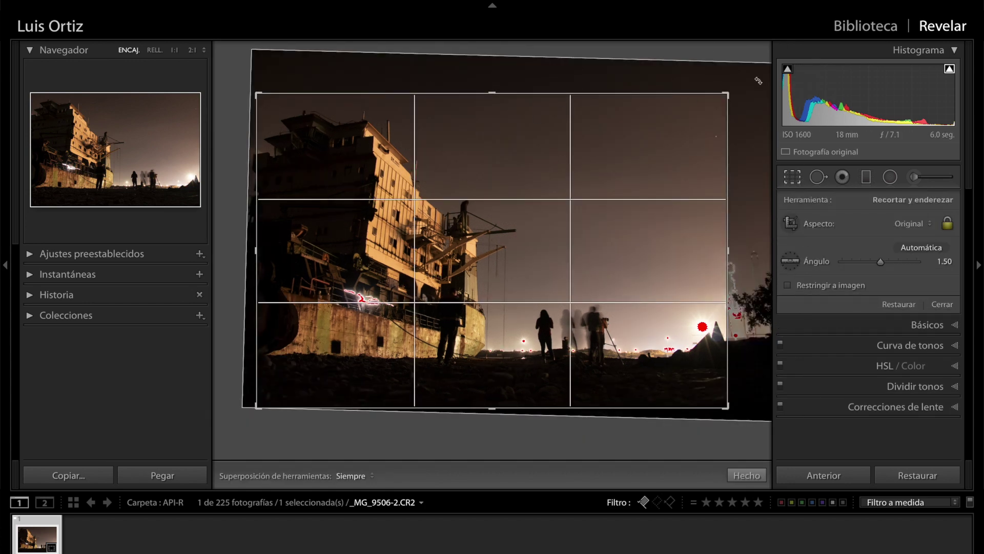
mouse_move(726, 94)
left_mouse_down()
mouse_move(749, 79)
mouse_move(738, 88)
left_mouse_up()
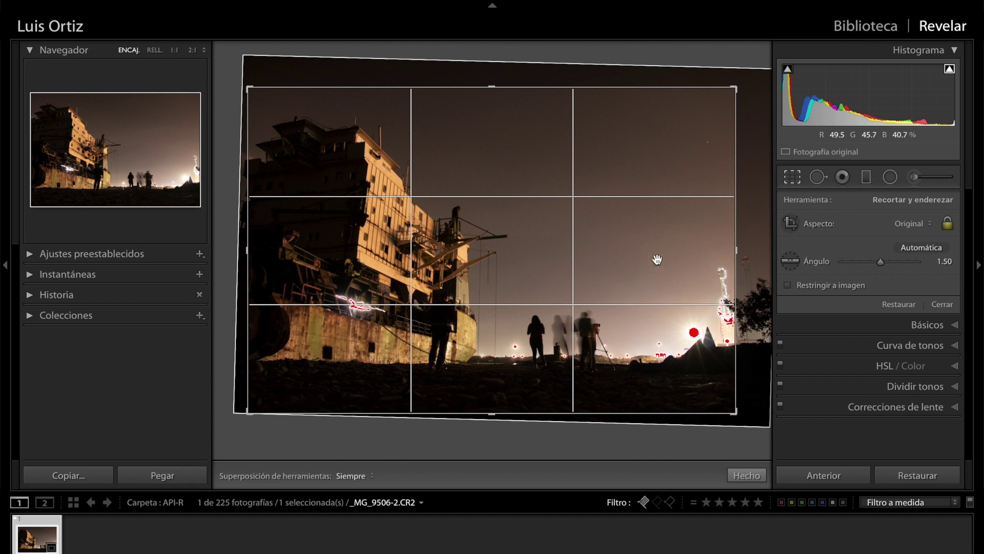
key("Return")
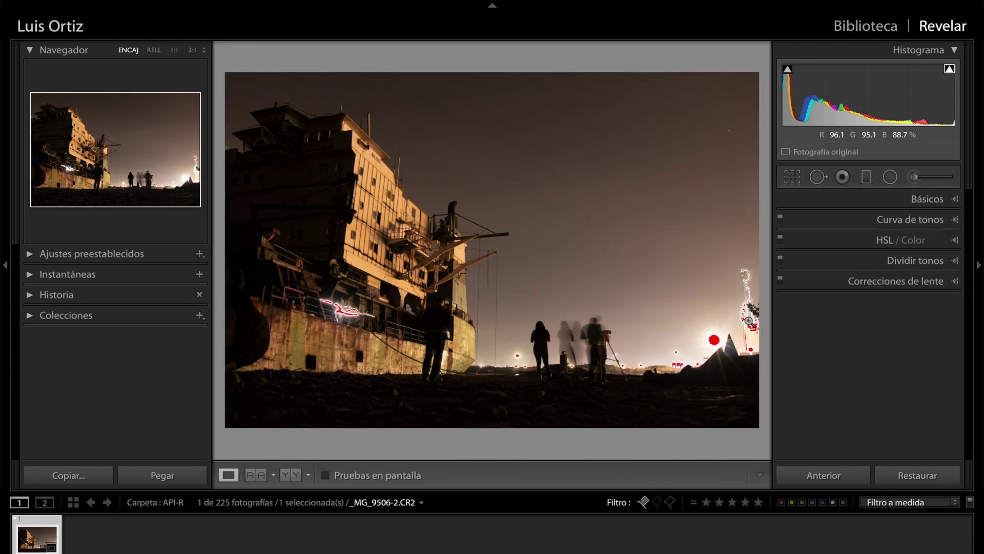
left_click(792, 177)
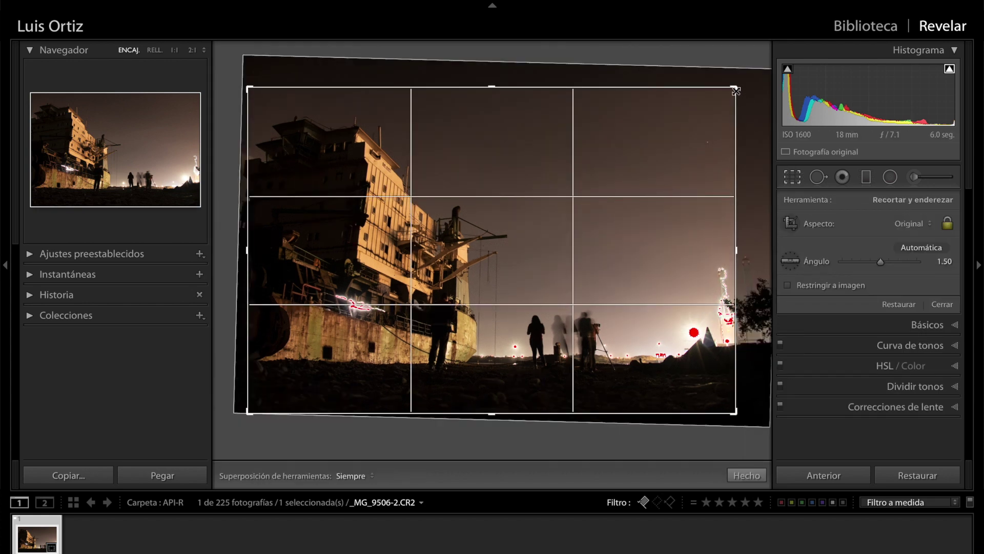
left_click_drag(737, 89, 730, 95)
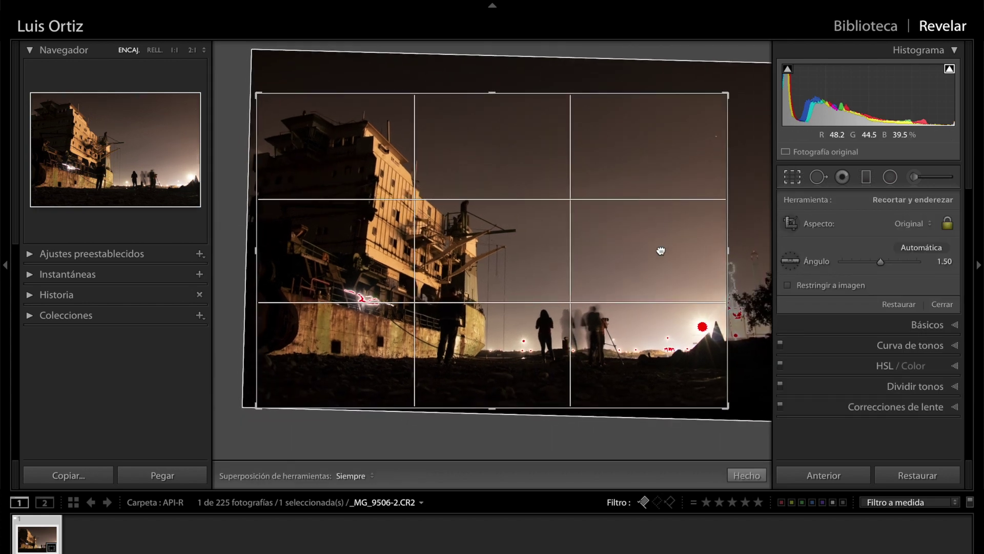
key("Return")
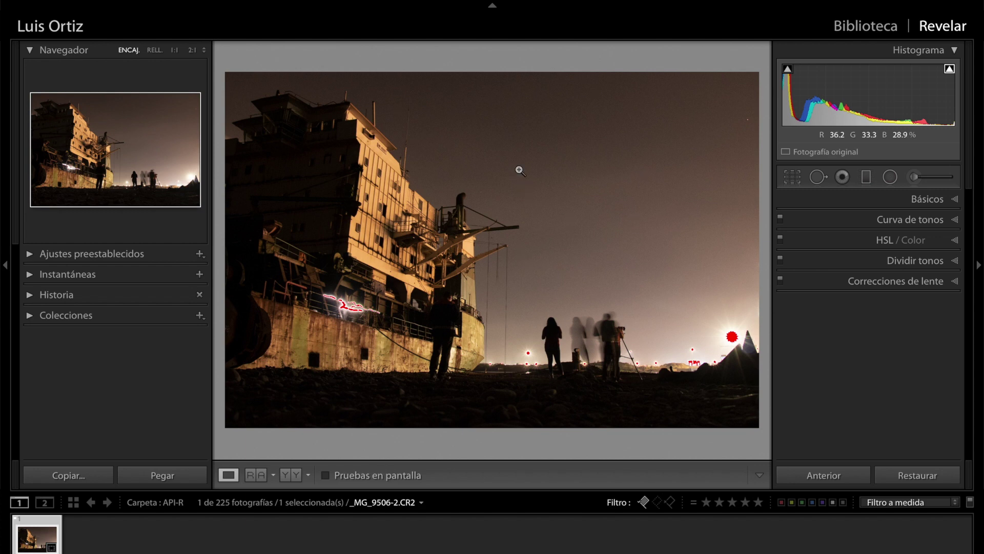
- Expand the Básicos section and cool the white balance with Temperatura at 3,188 and Matiz at +18
left_click(934, 208)
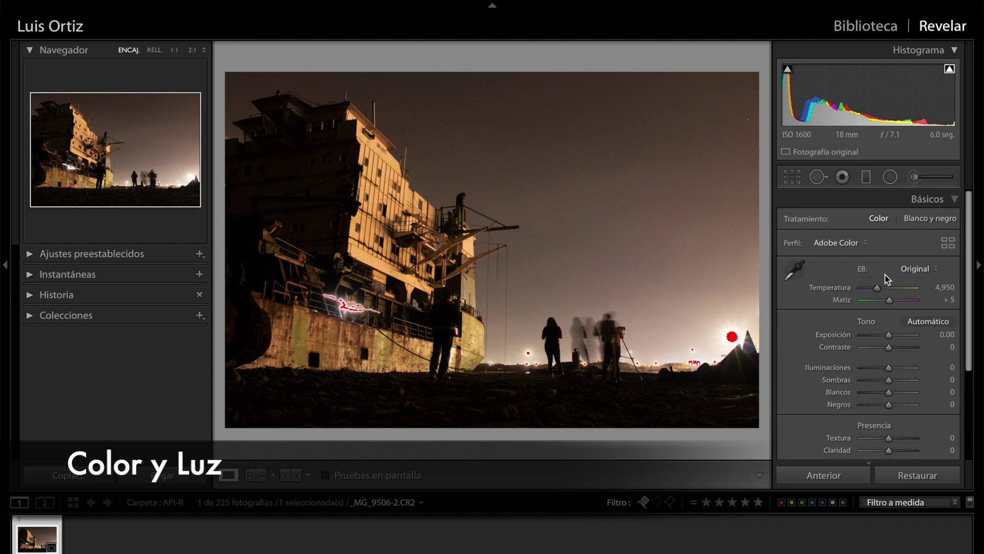
scroll(888, 279, "down", 2)
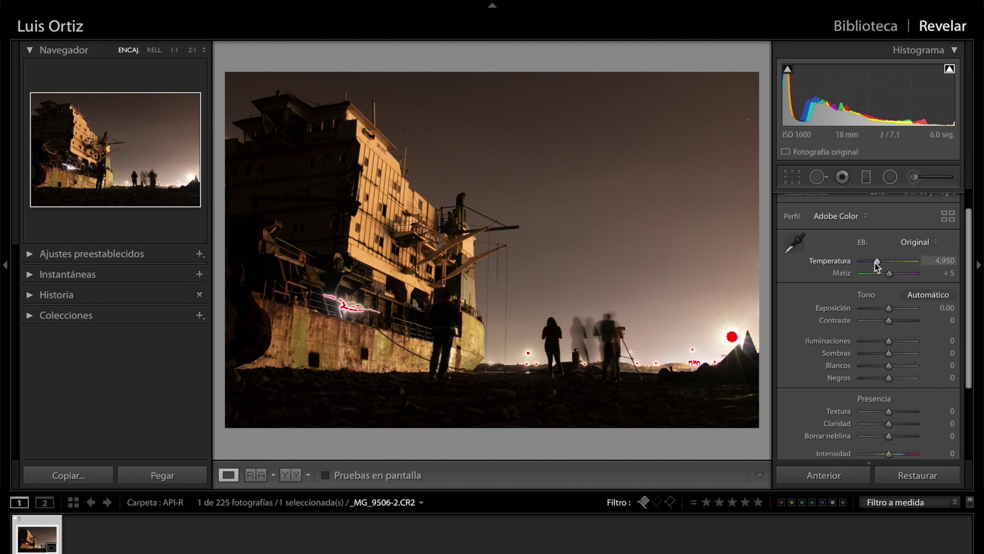
left_click_drag(878, 263, 866, 261)
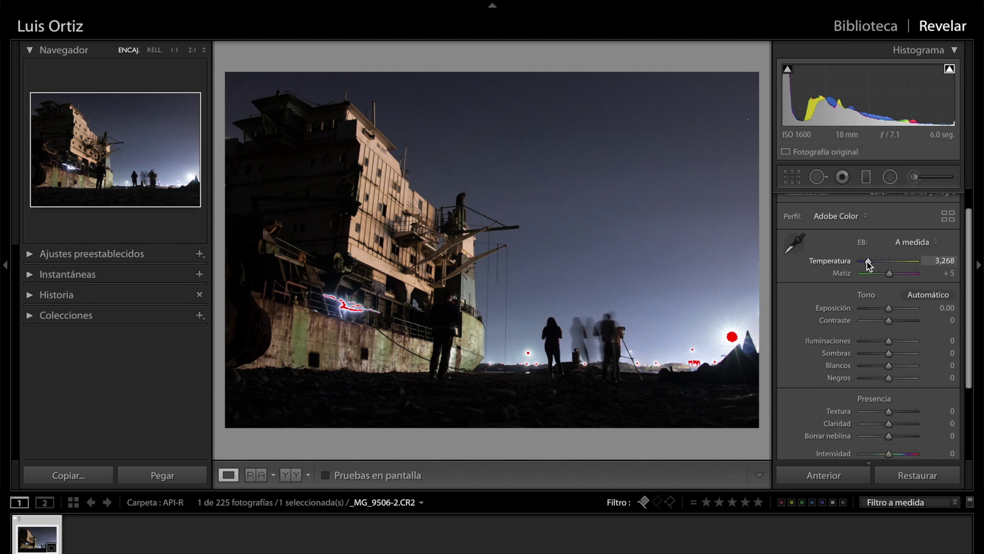
left_click_drag(866, 262, 866, 261)
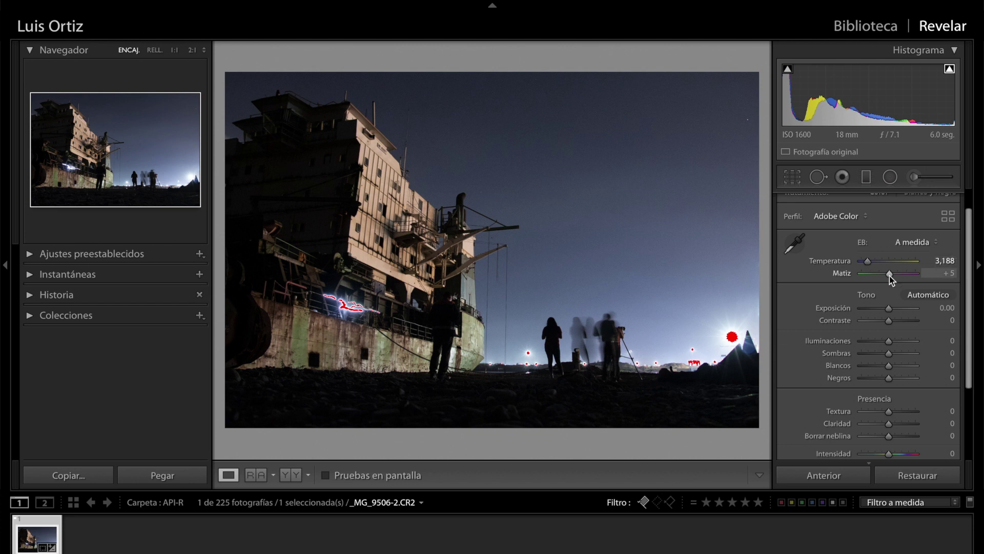
left_click_drag(890, 276, 893, 276)
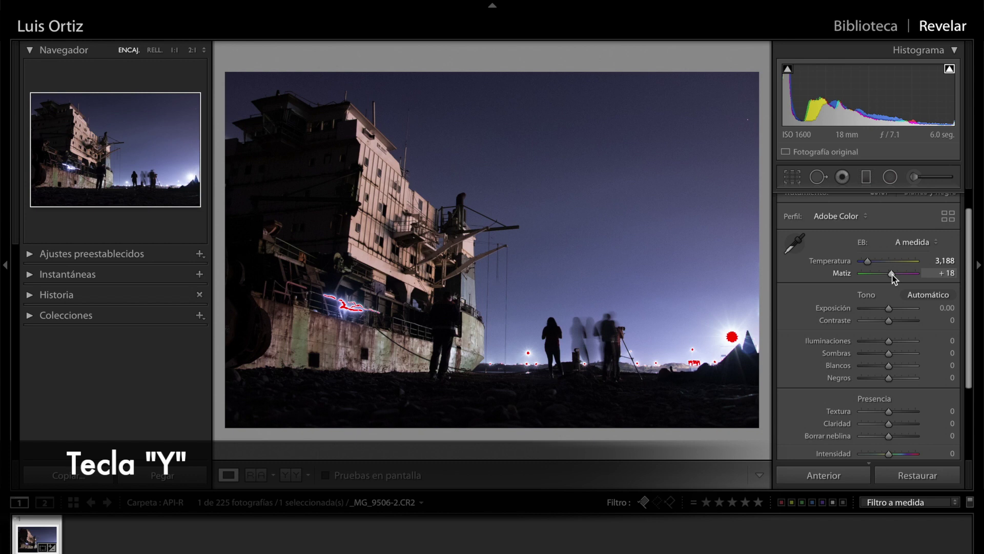
- Compare the photo before and after the white balance change side by side, with and without the side panels, and return to the single view
key("y")
key("Tab")
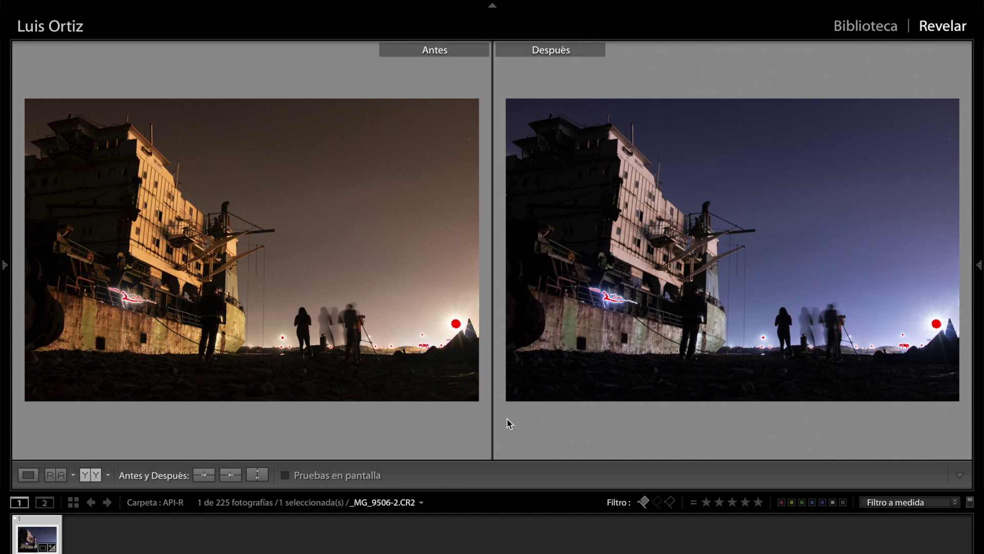
key("Tab")
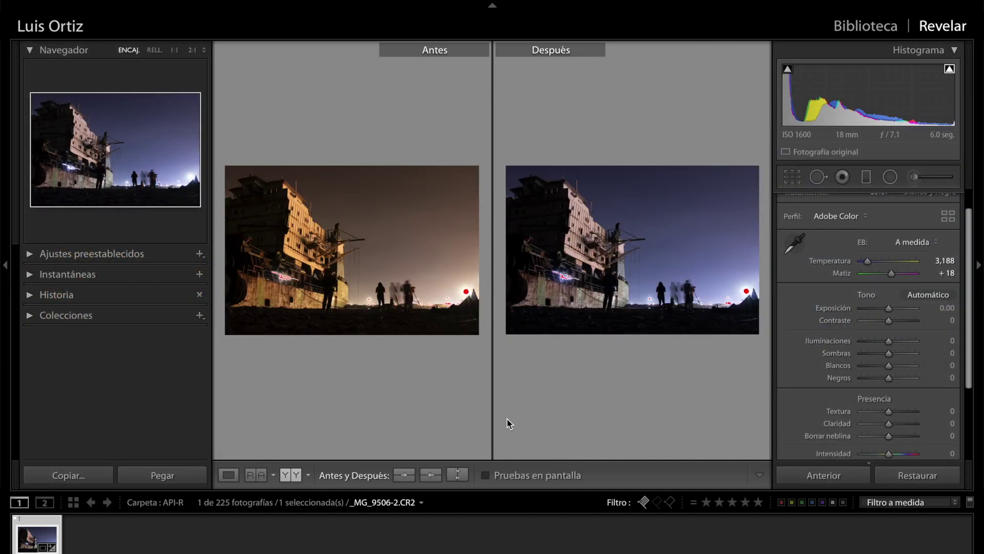
key("y")
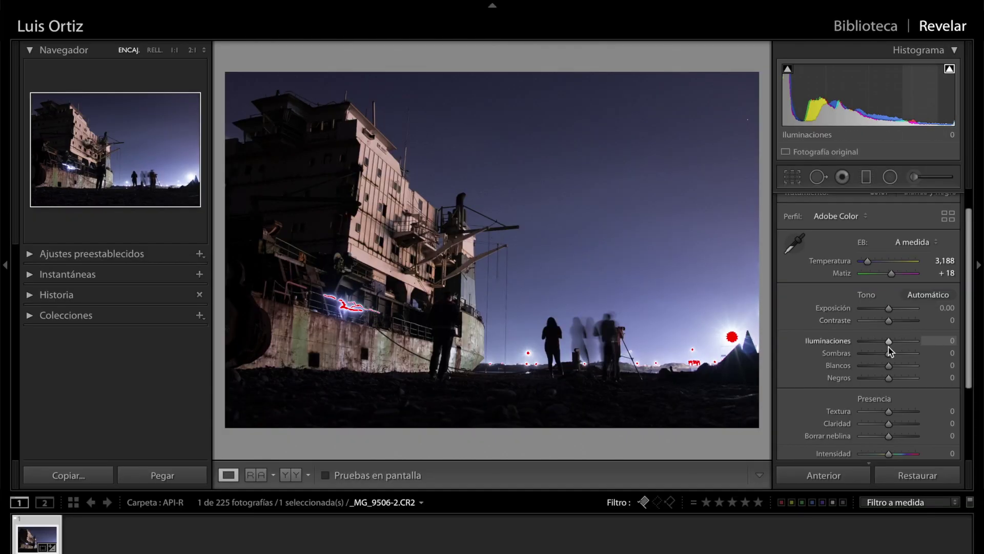
- Set the tones to Iluminaciones −28, Sombras +65, Blancos −8 and Negros +40
left_click_drag(890, 343, 881, 341)
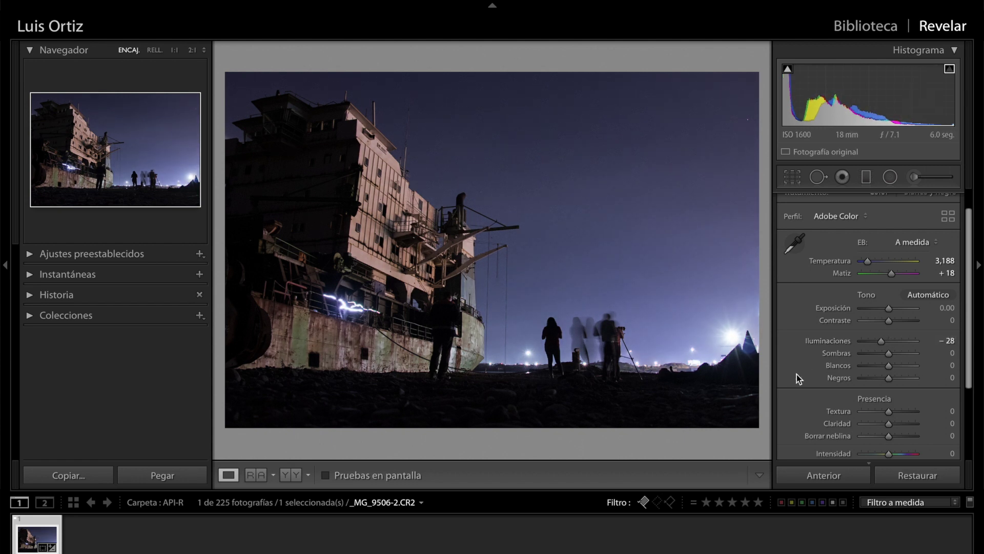
mouse_move(890, 352)
left_mouse_down()
mouse_move(912, 351)
mouse_move(887, 365)
left_mouse_up()
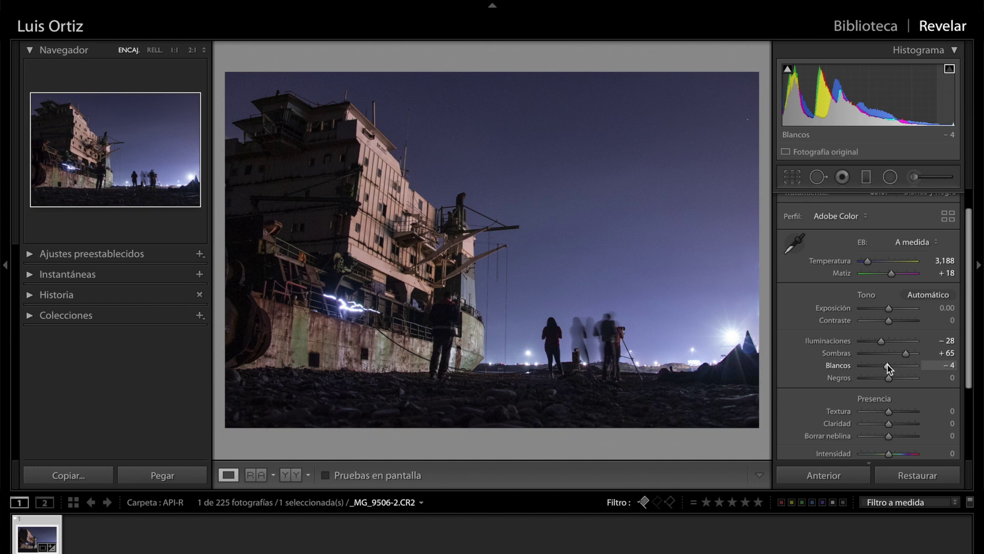
left_click_drag(889, 378, 901, 378)
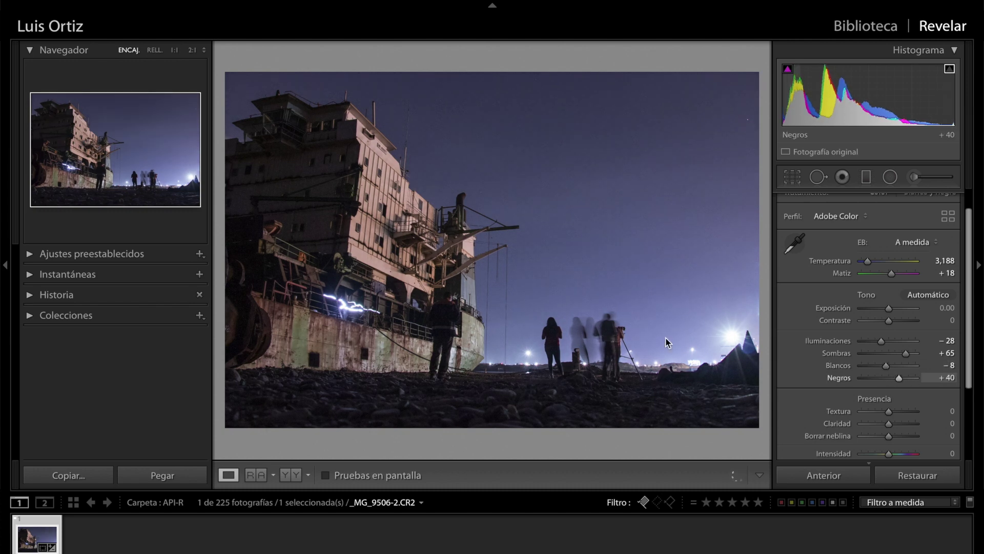
- Compare the tonal edits before and after side by side, examining the ship's superstructure at 1:1, and return to the single view
key("y")
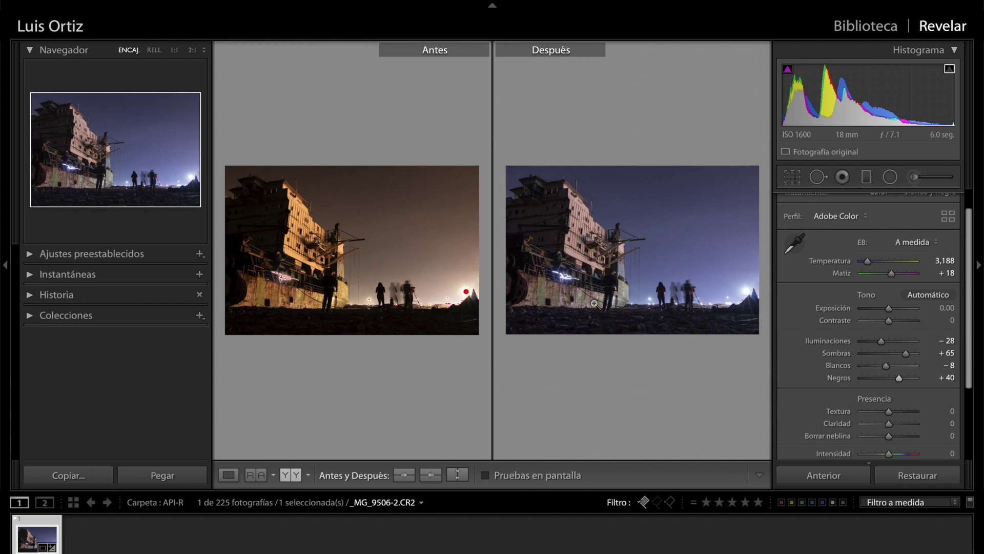
left_click(547, 222)
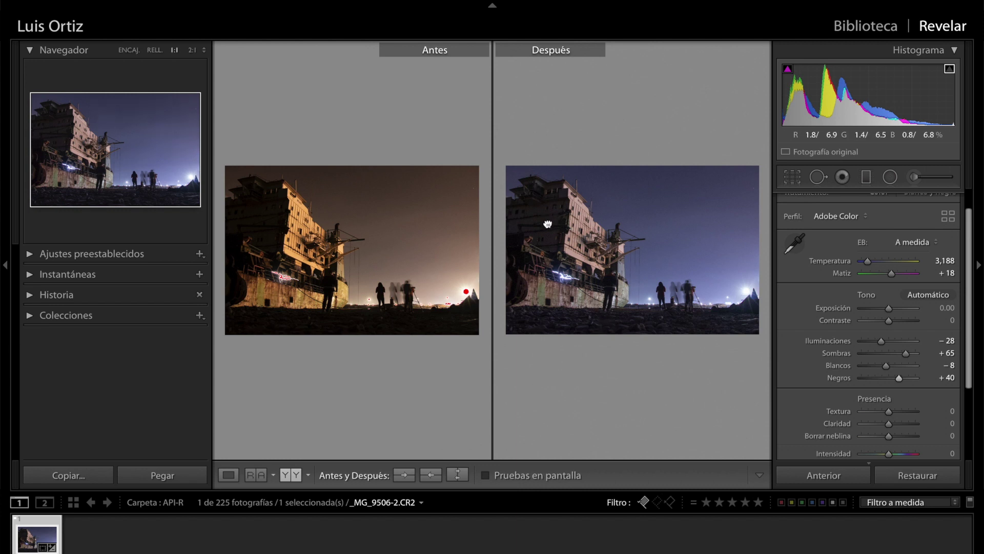
left_click(547, 222)
left_click(641, 314)
left_click(640, 313)
left_click(560, 220)
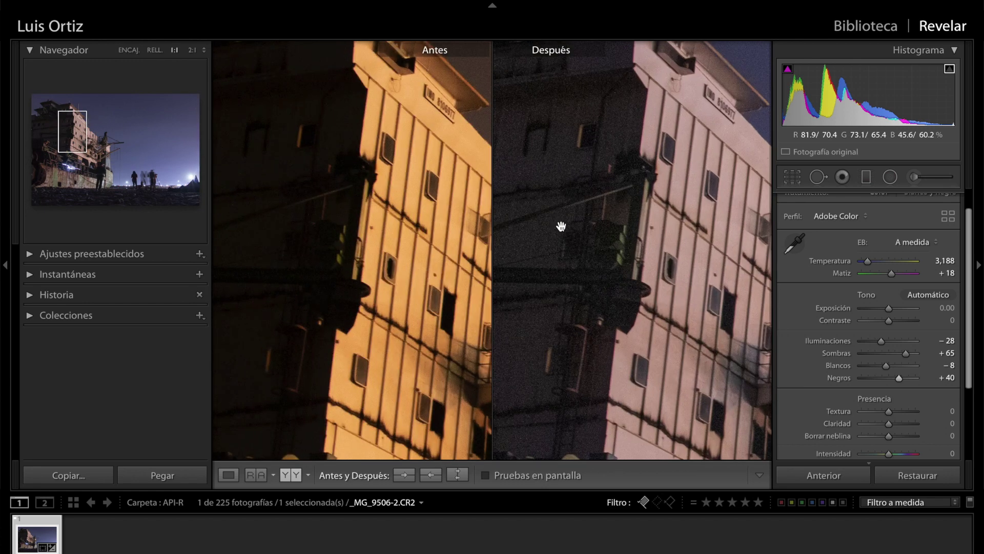
left_click(568, 240)
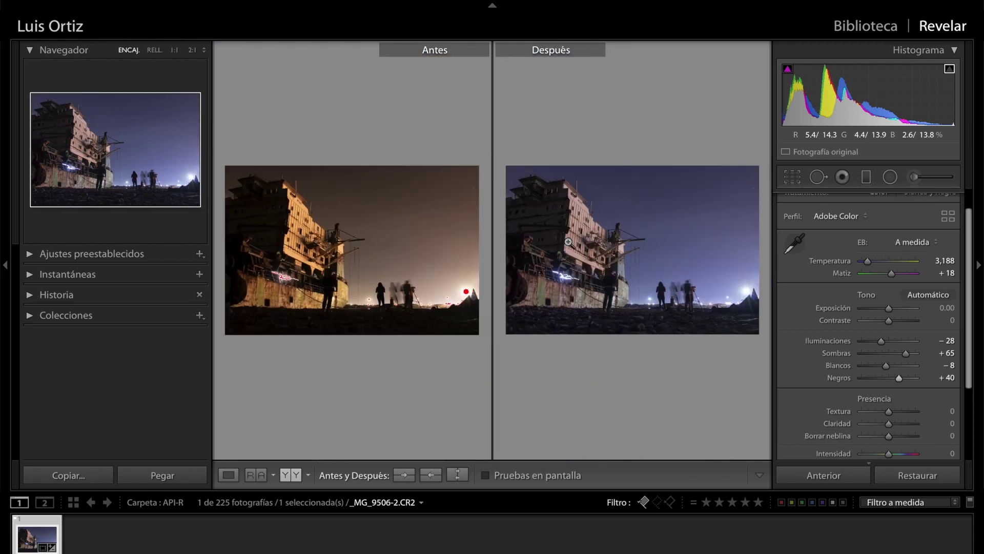
key("y")
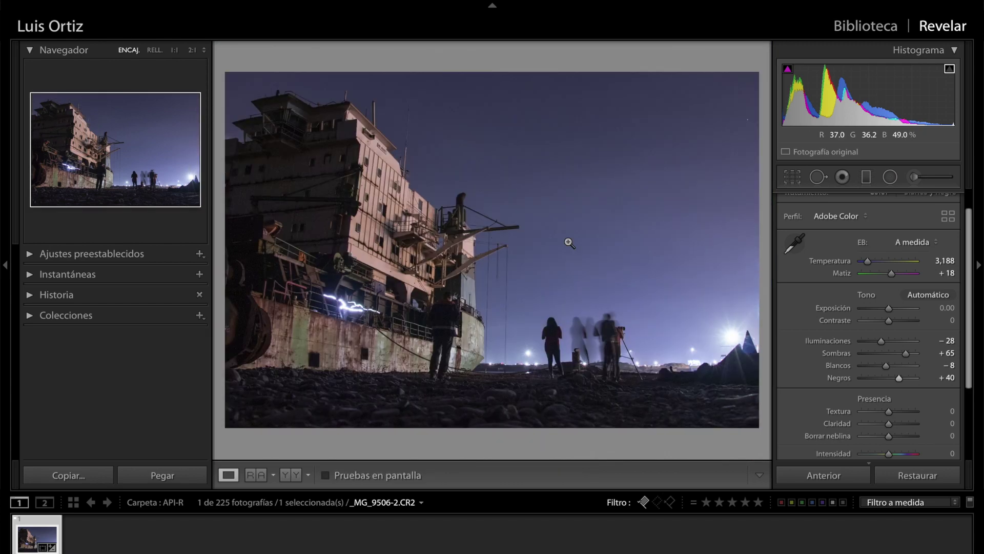
- Reduce Sombras to +48 and enrich the colour with Intensidad at +26 and Saturación at +16
left_click_drag(907, 355, 902, 356)
scroll(903, 355, "down", 3)
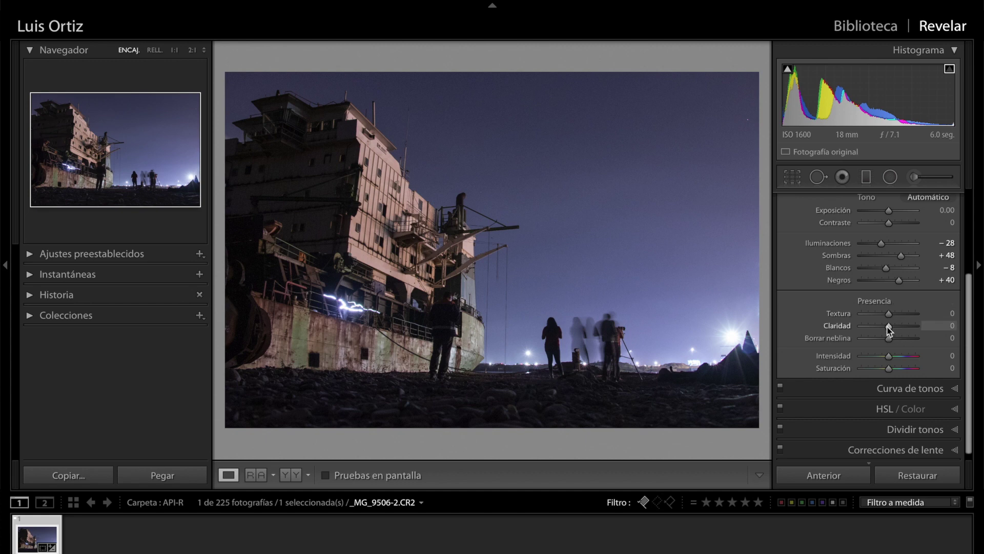
scroll(887, 358, "down", 1)
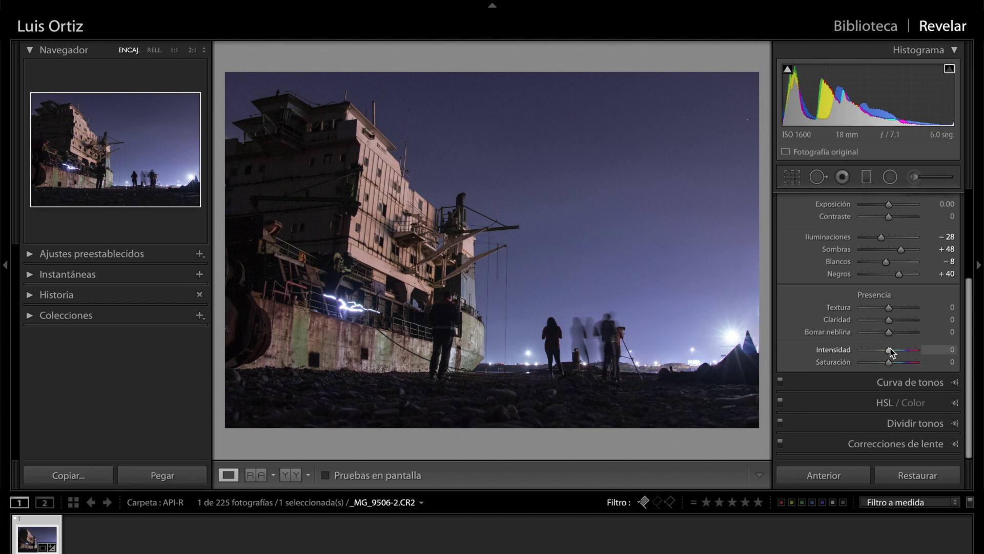
mouse_move(892, 350)
left_mouse_down()
mouse_move(895, 362)
mouse_move(896, 353)
left_mouse_up()
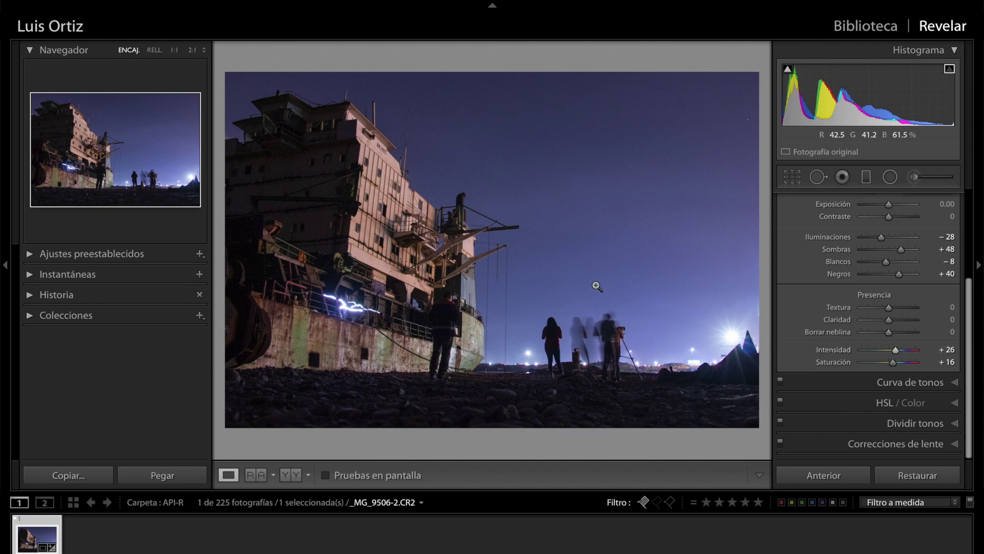
- Compare the adjusted photo with the original side by side and return to the single view
key("y")
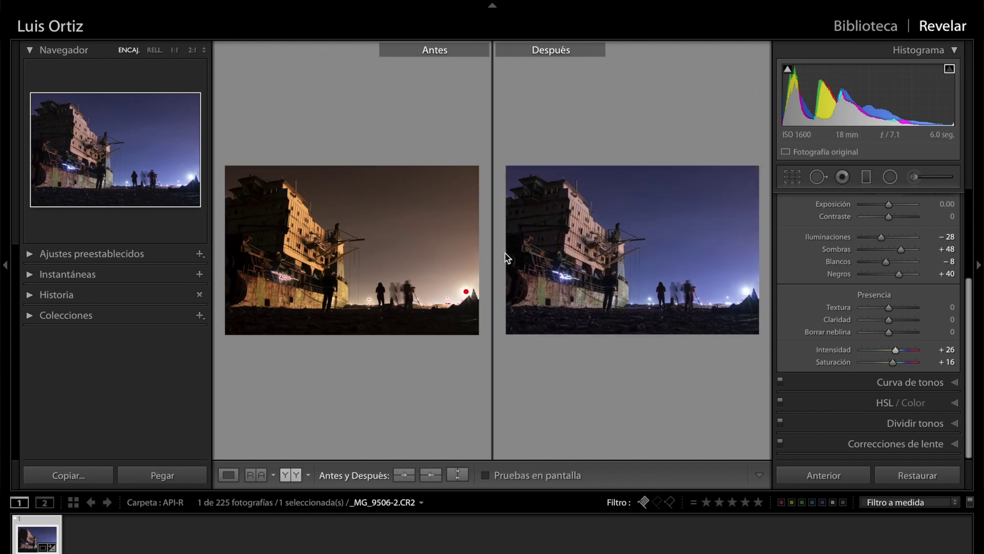
key("y")
scroll(911, 289, "up", 3)
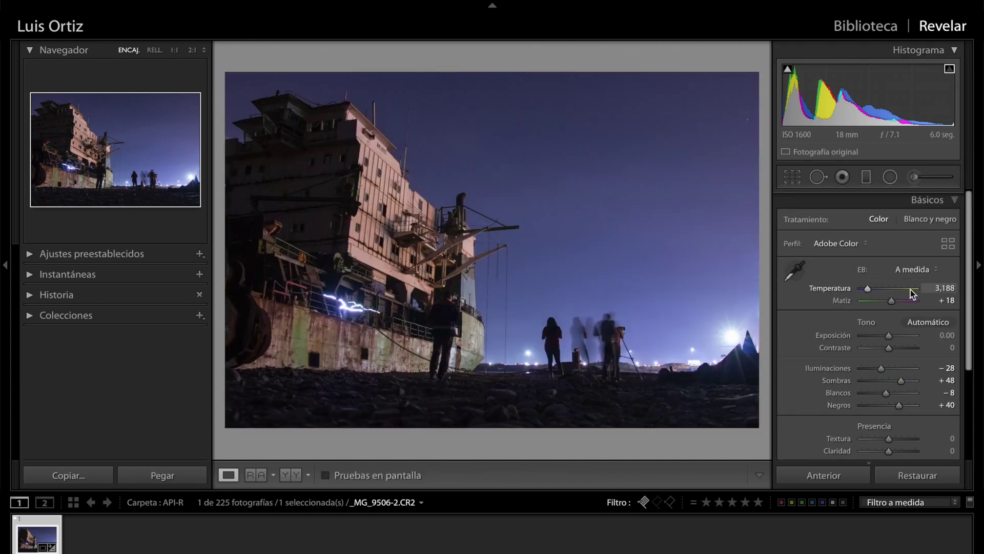
- Examine the Curva de tonos graph and region sliders alongside the tone controls in Básicos, ending with Curva de tonos expanded
scroll(910, 279, "down", 5)
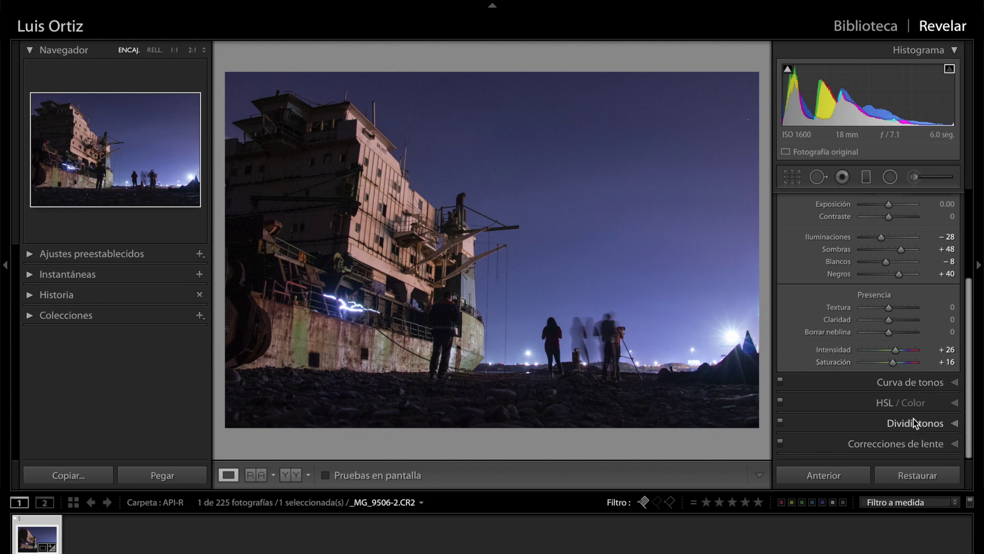
left_click(912, 382)
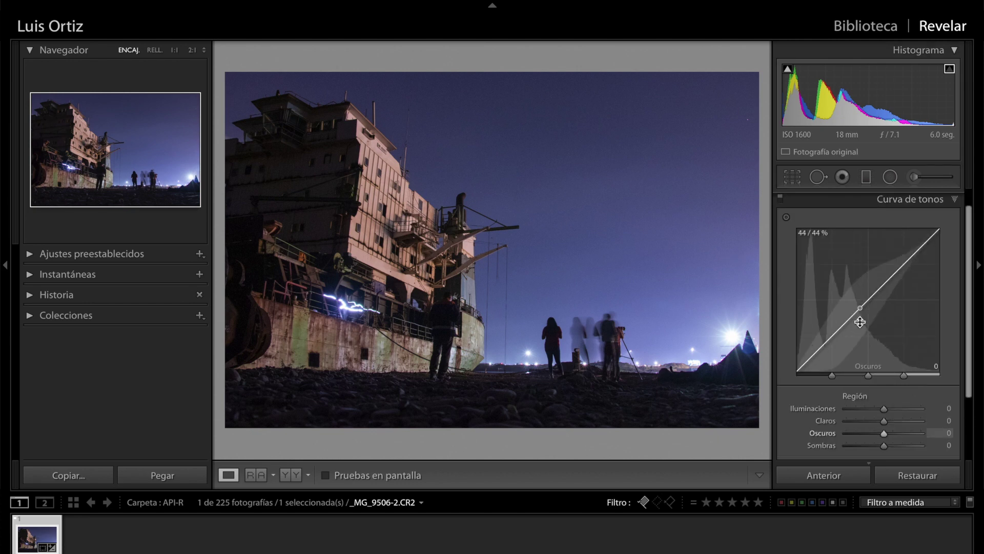
scroll(871, 328, "down", 1)
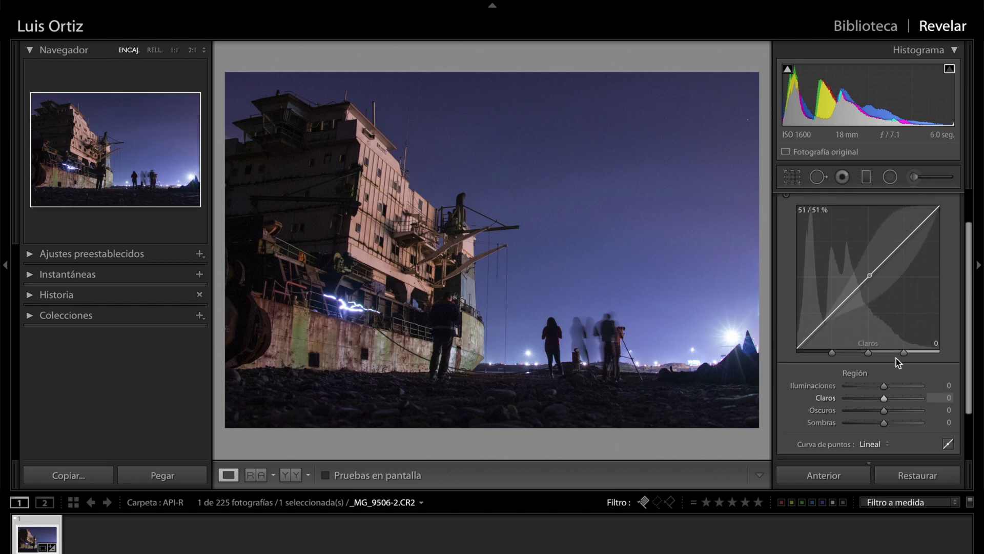
scroll(879, 307, "up", 3)
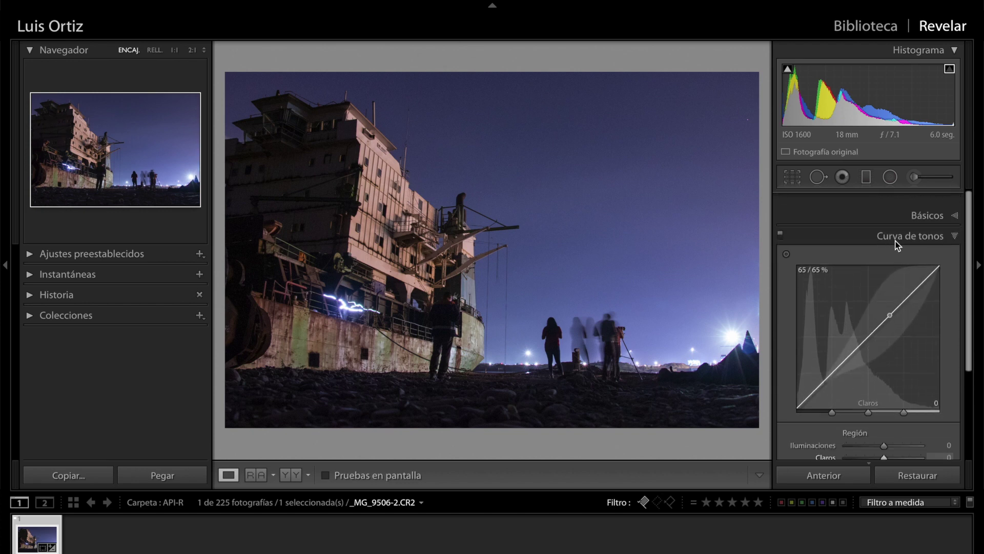
left_click(927, 204)
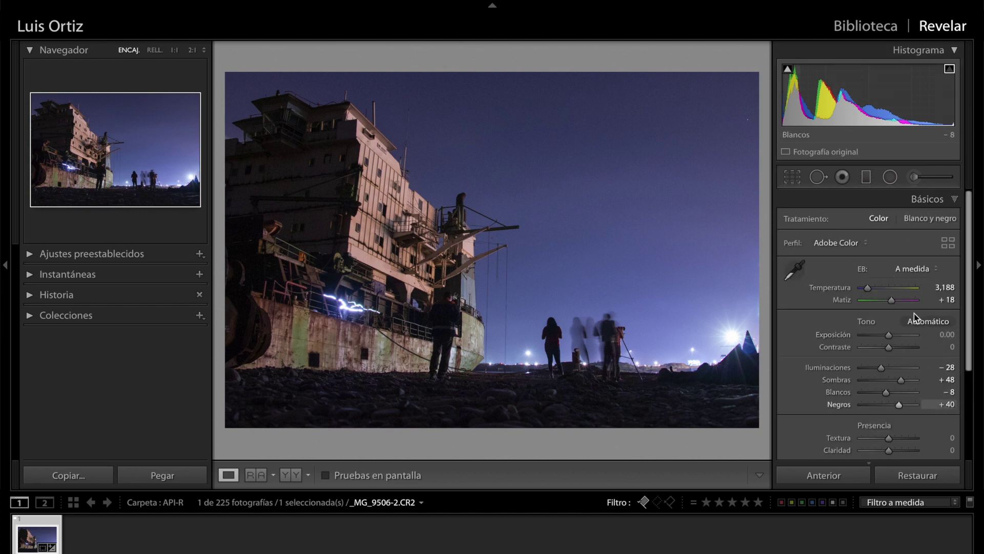
left_click(931, 205)
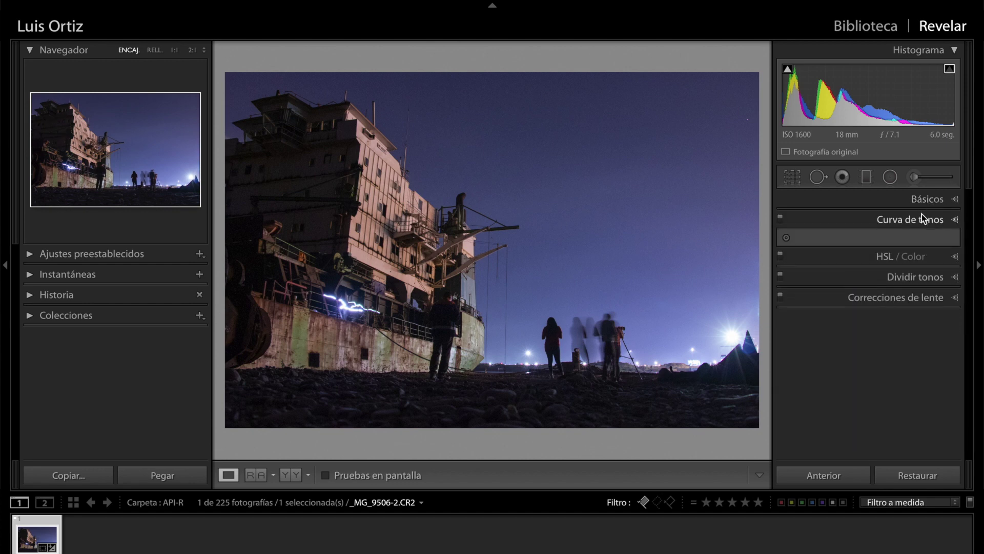
left_click(921, 214)
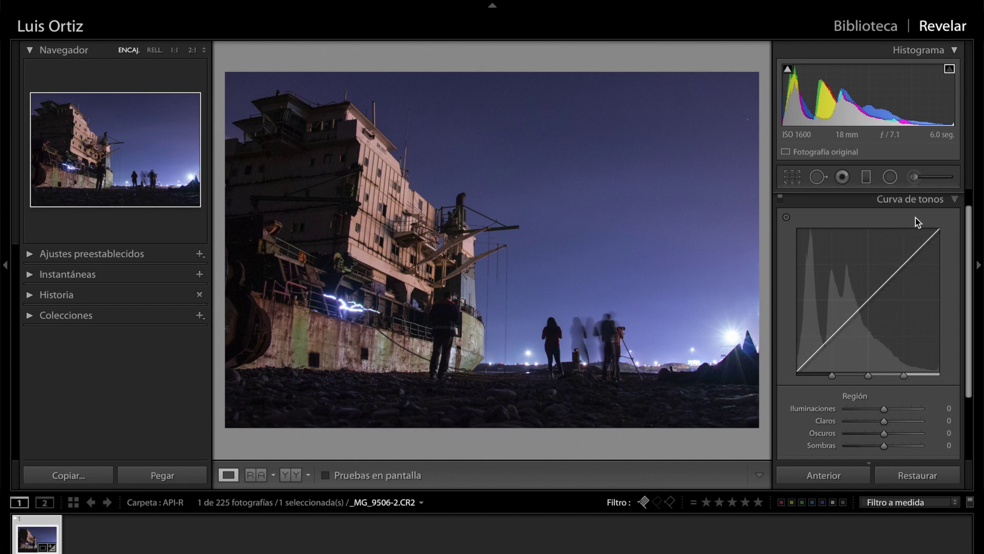
scroll(915, 217, "up", 2)
left_click(930, 200)
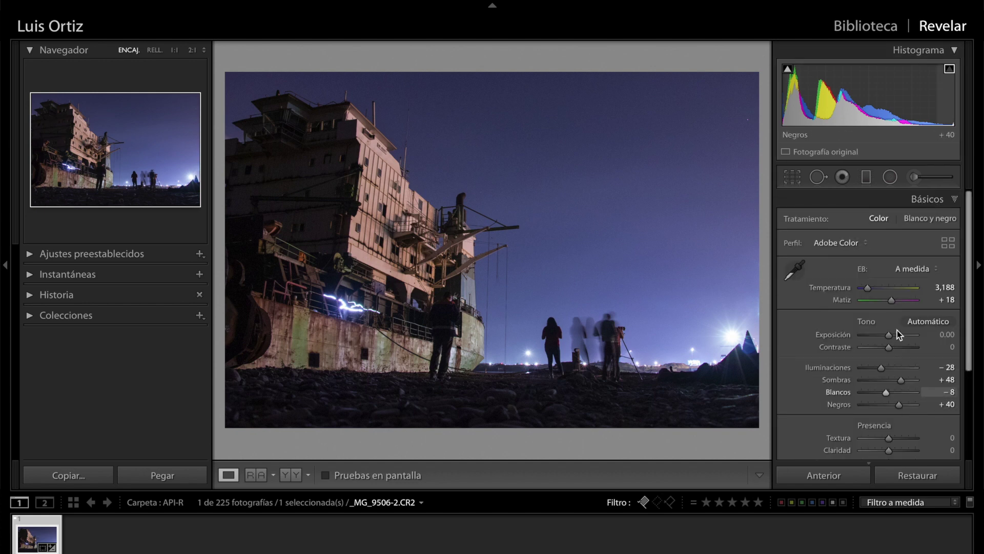
left_click(938, 201)
left_click(927, 216)
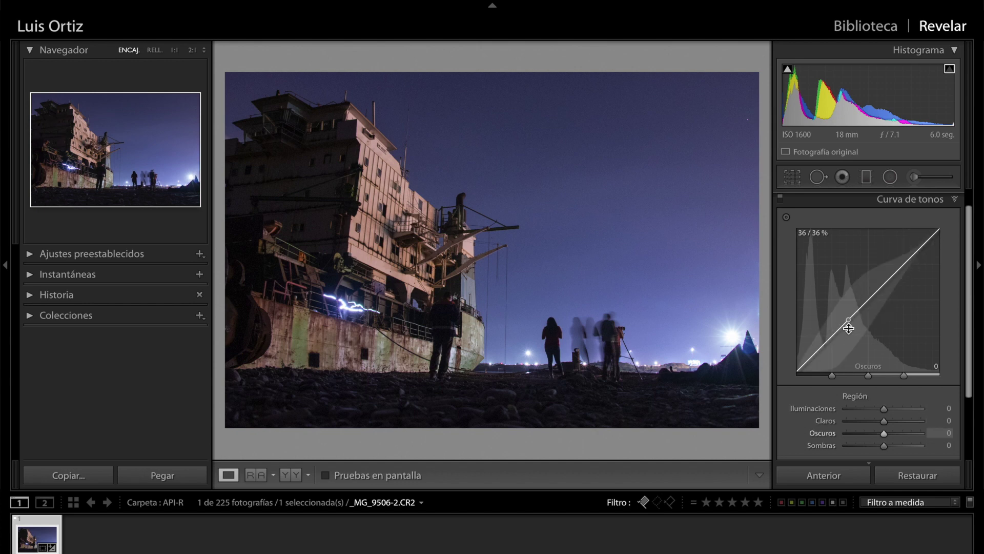
- Try different tone curve shapes with Oscuros at −19, −15 and +7 and Claros at +14, ending with Oscuros at 0
left_click_drag(847, 328, 847, 346)
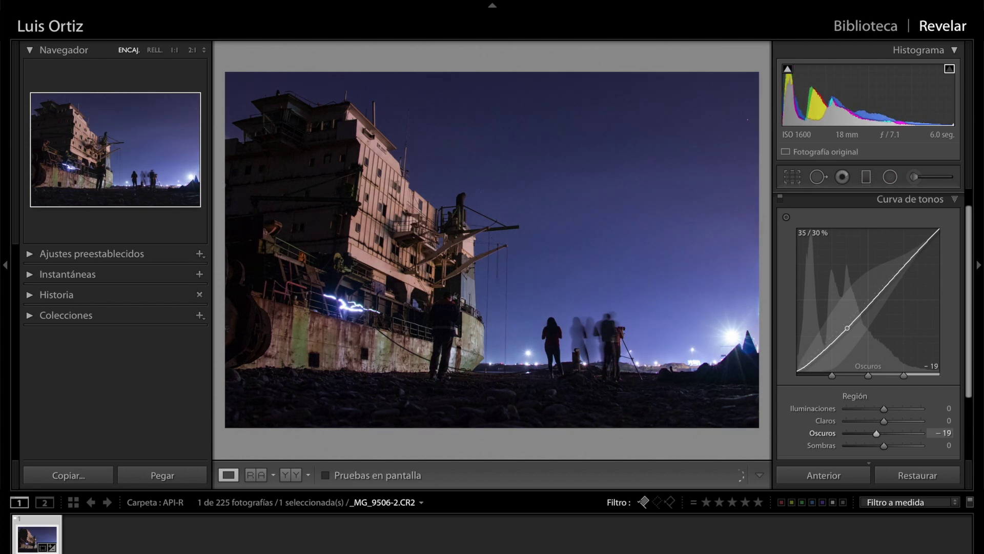
left_click_drag(899, 270, 898, 259)
left_click_drag(847, 329, 848, 324)
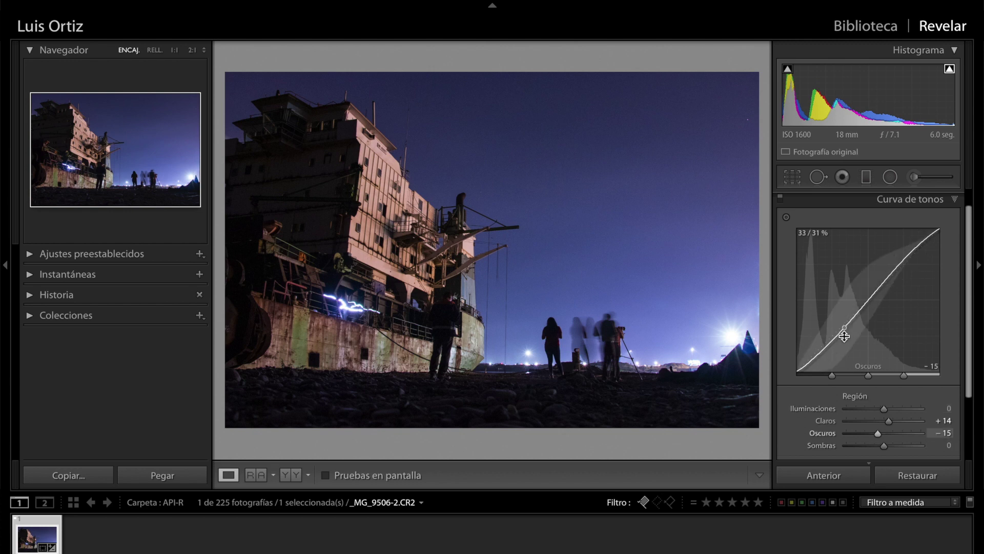
left_click_drag(844, 335, 844, 332)
left_click_drag(889, 271, 890, 274)
mouse_move(833, 327)
left_mouse_down()
mouse_move(842, 332)
mouse_move(843, 321)
left_mouse_up()
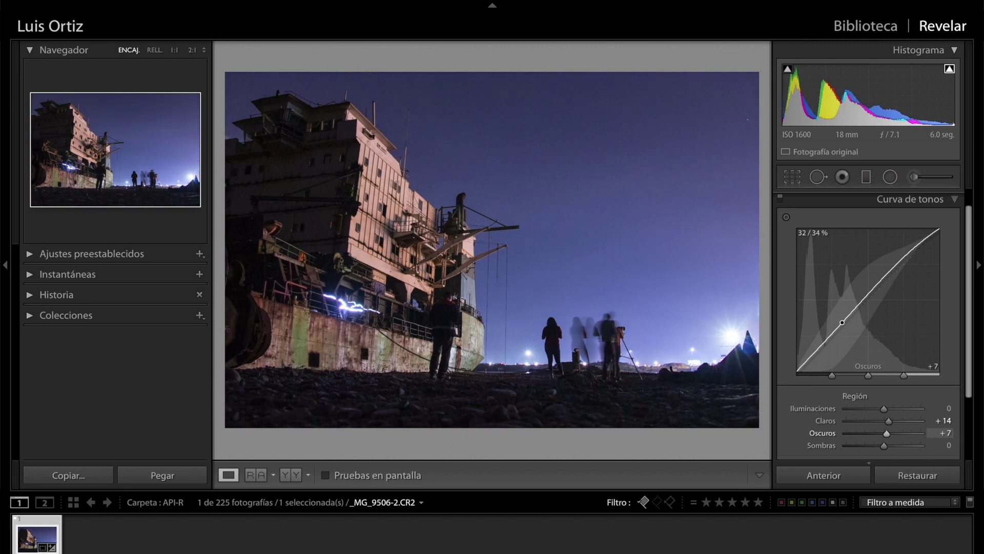
mouse_move(842, 322)
left_mouse_down()
mouse_move(843, 343)
mouse_move(842, 325)
left_mouse_up()
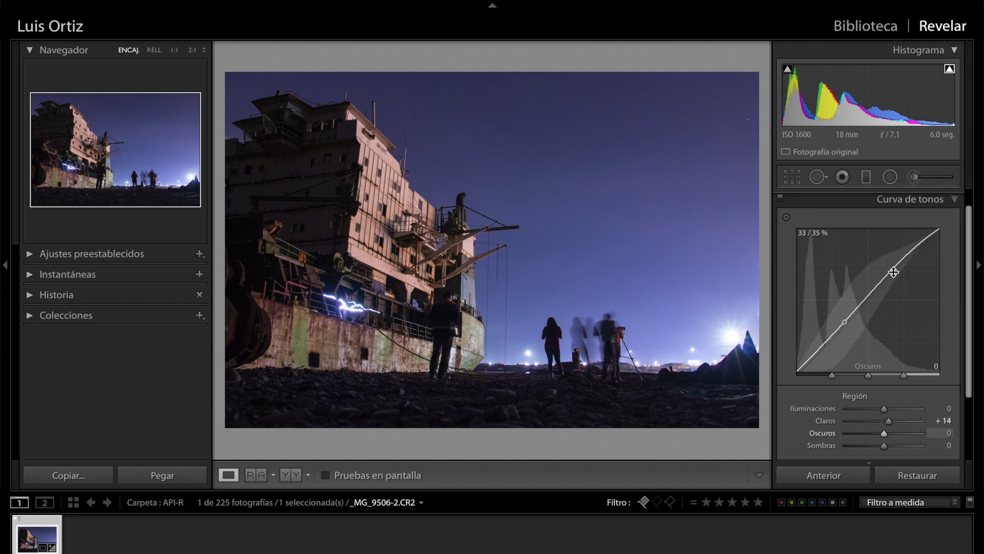
- Brighten the tone curve with Claros at +19 and Oscuros at +5, and collapse the Curva de tonos section
left_click_drag(894, 273, 894, 266)
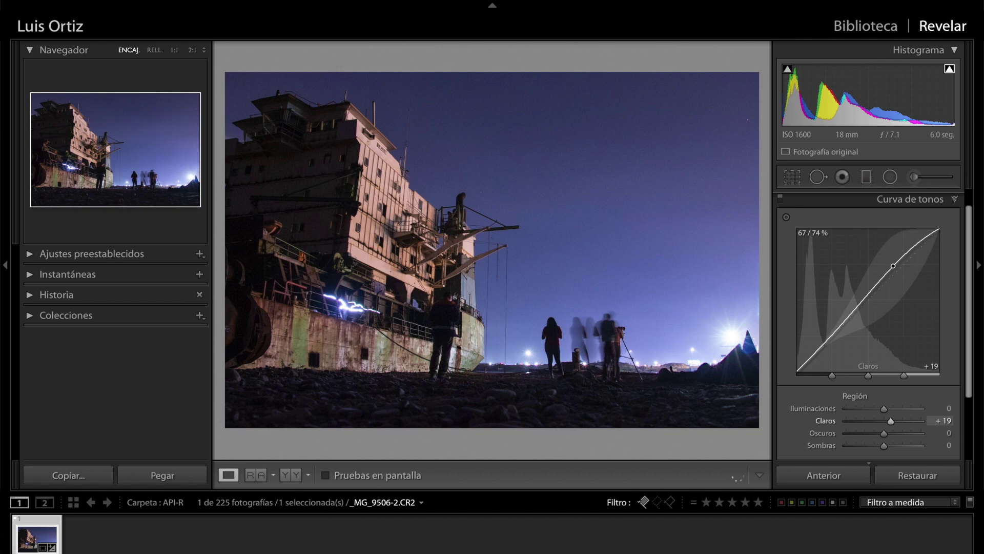
left_click_drag(837, 329, 838, 327)
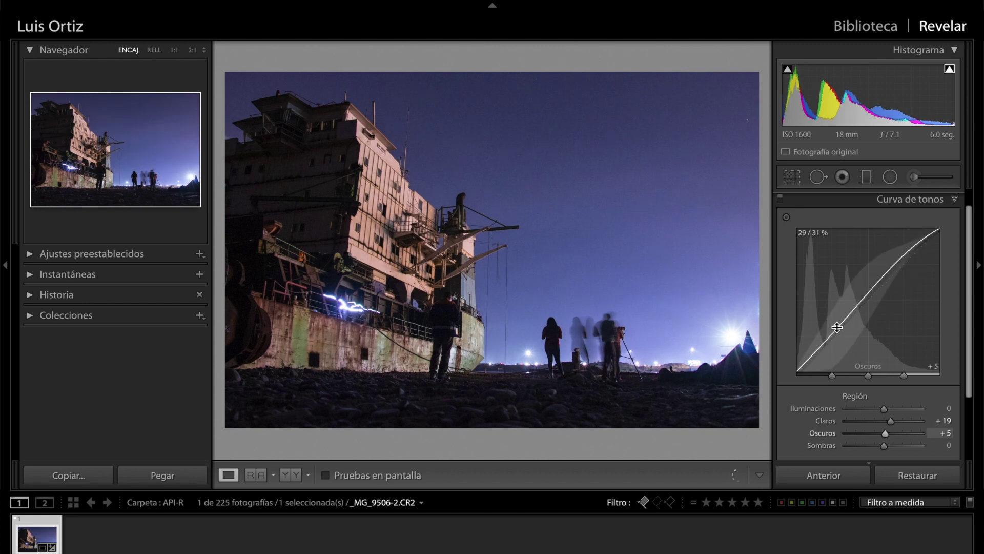
left_click(954, 204)
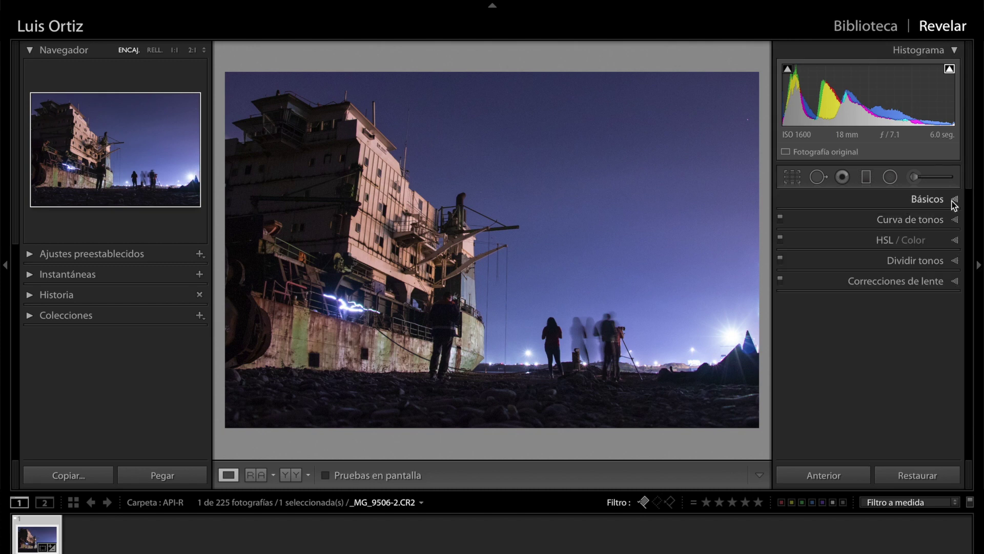
- Expand the HSL / Color section and compare its HSL and Color modes, finishing in HSL mode
left_click(885, 241)
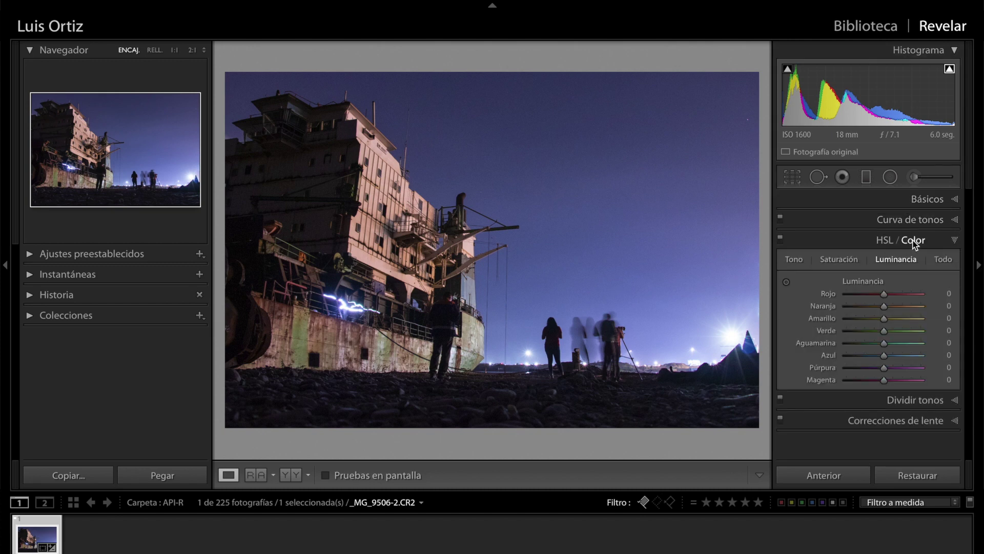
left_click(913, 240)
left_click(884, 241)
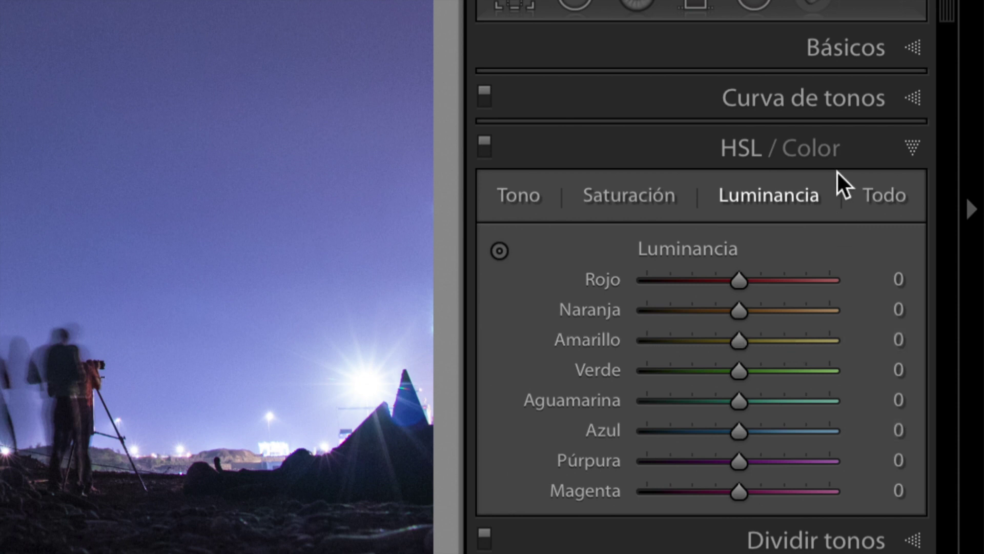
left_click(813, 154)
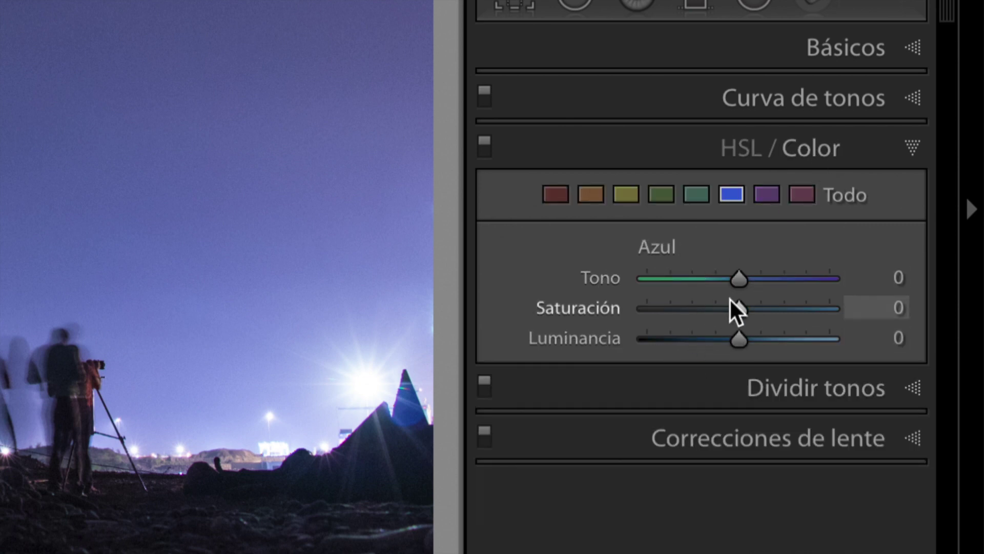
left_click(741, 150)
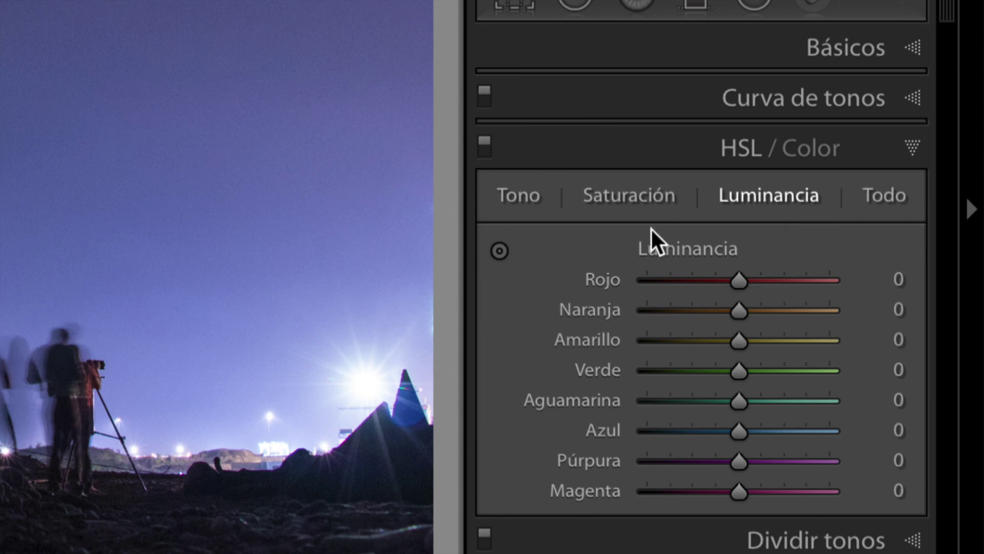
- Examine the per-colour sliders under Tono, Saturación and Luminancia in the HSL section, finishing on Tono
left_click(520, 198)
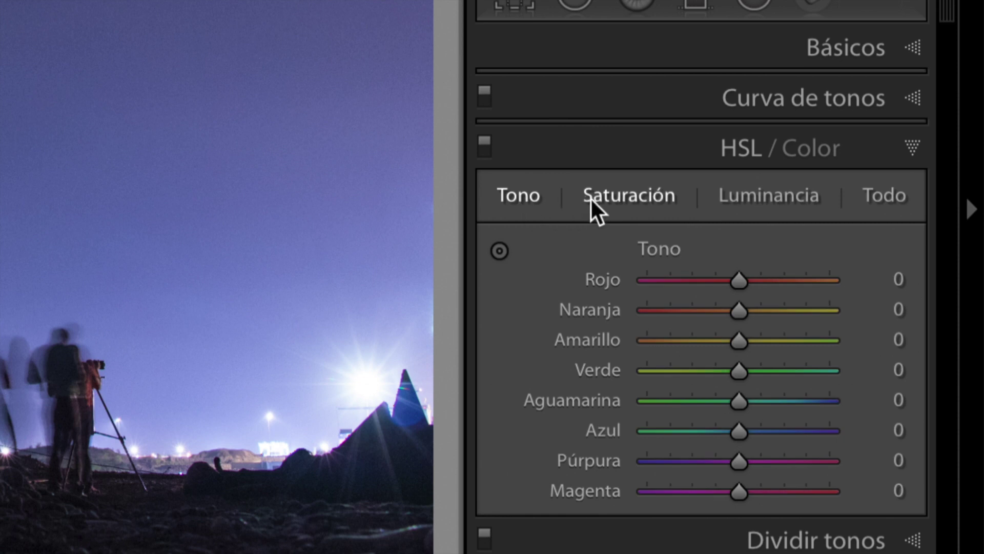
left_click(610, 195)
left_click(769, 195)
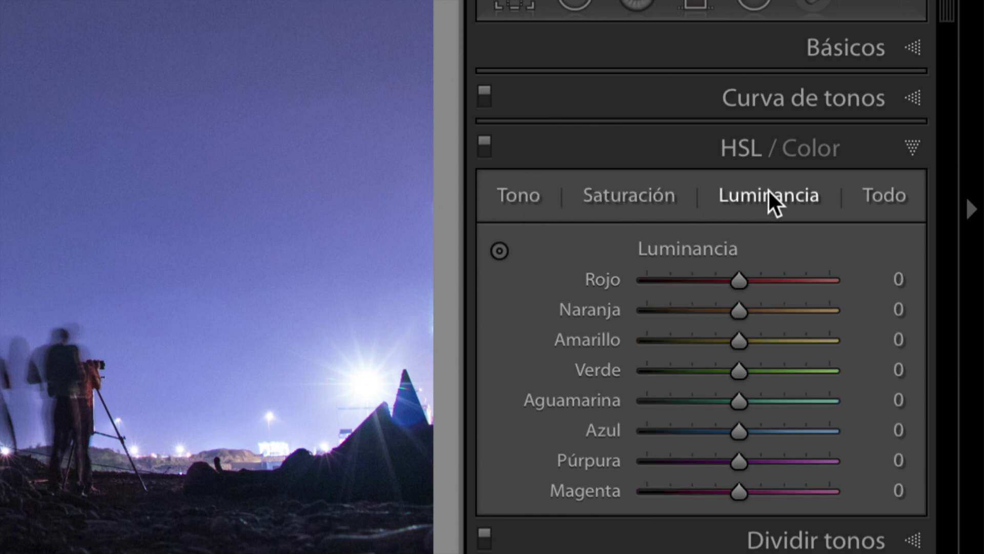
left_click(507, 195)
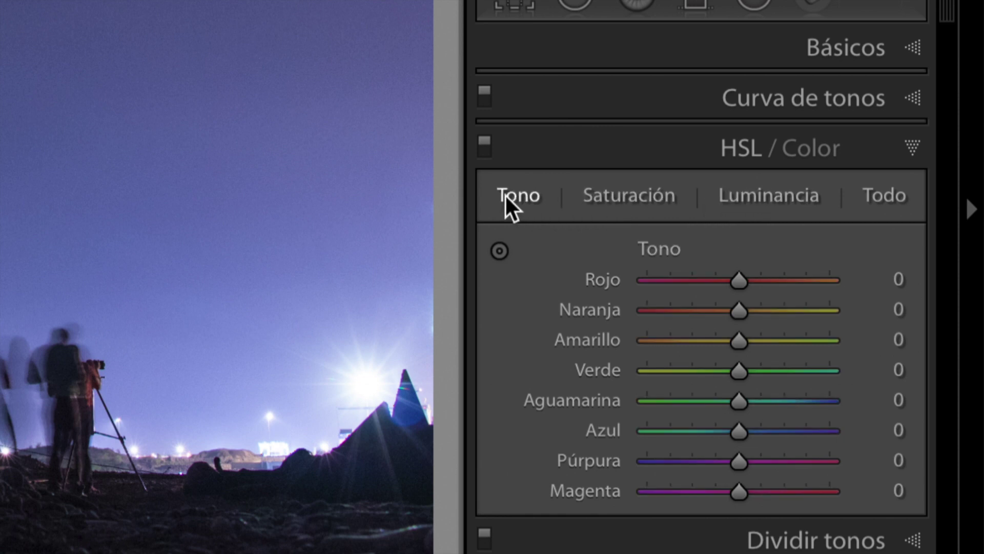
left_click(617, 192)
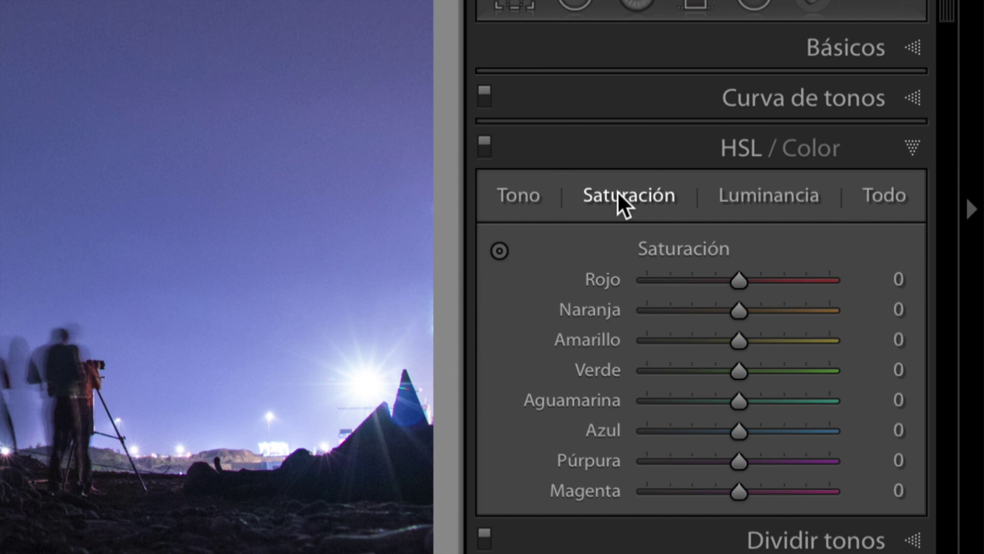
left_click(784, 204)
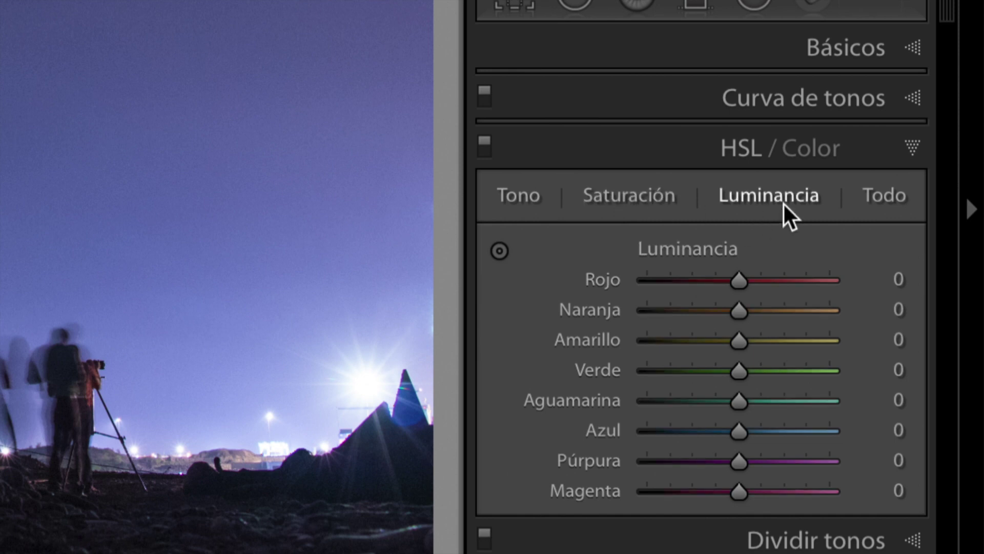
left_click(642, 193)
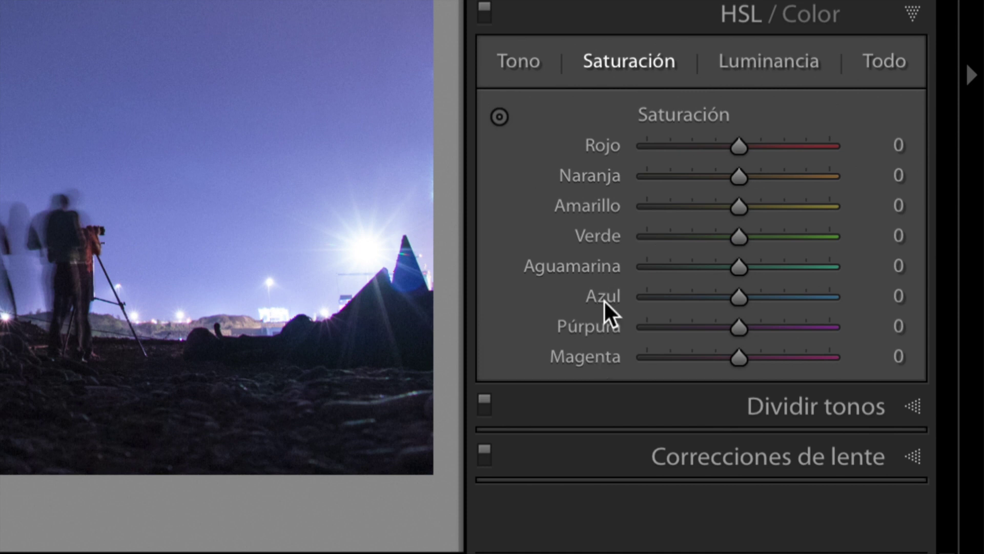
left_click(517, 62)
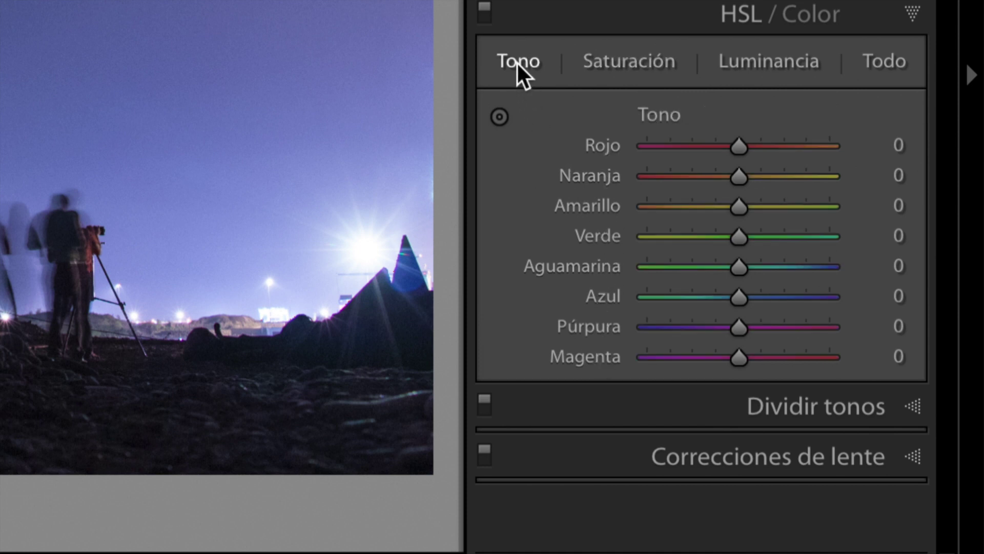
left_click(630, 58)
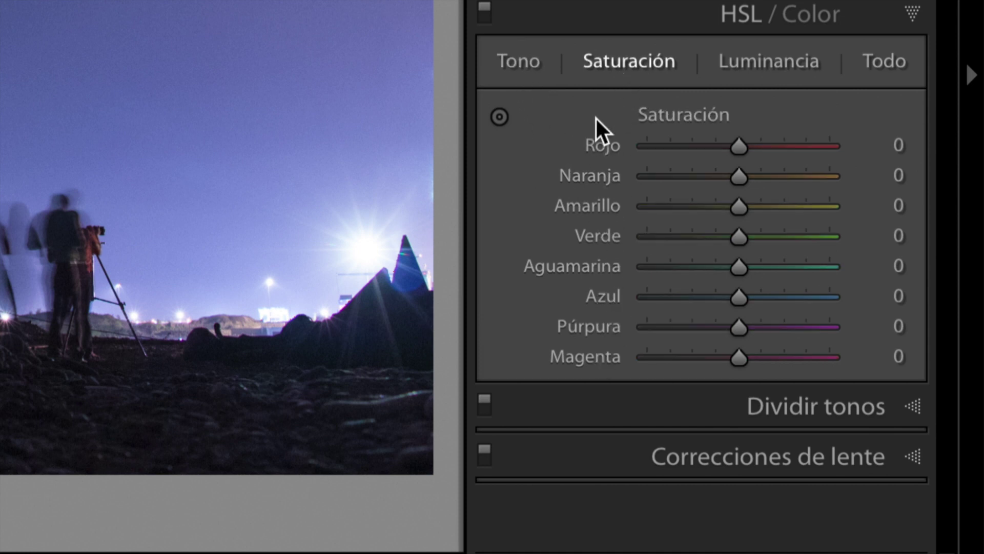
left_click(731, 59)
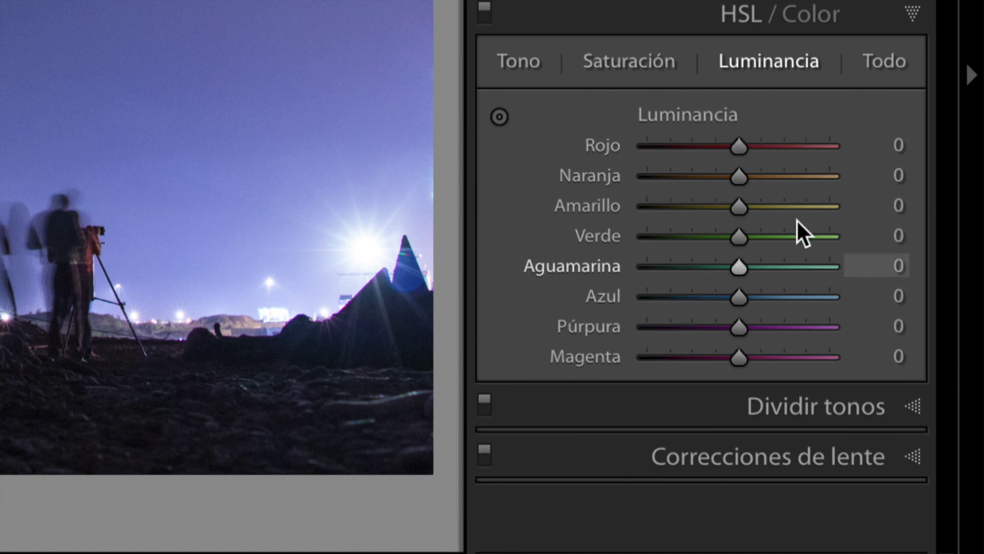
left_click(643, 60)
left_click(519, 59)
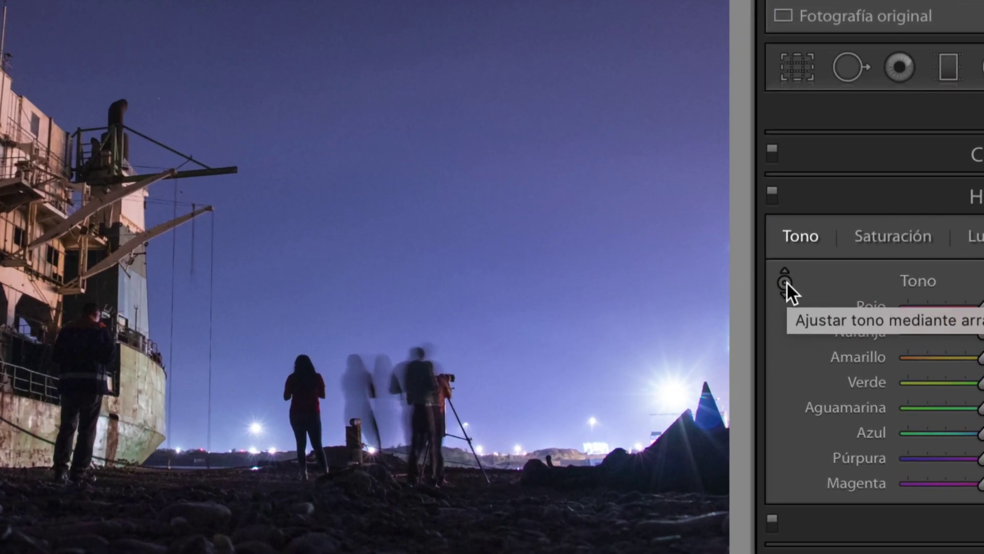
- Adjust the sky with the targeted adjustment tool: Tono to Azul −7 and Púrpura −3, and Saturación to Azul +28 and Púrpura +14
left_click(787, 282)
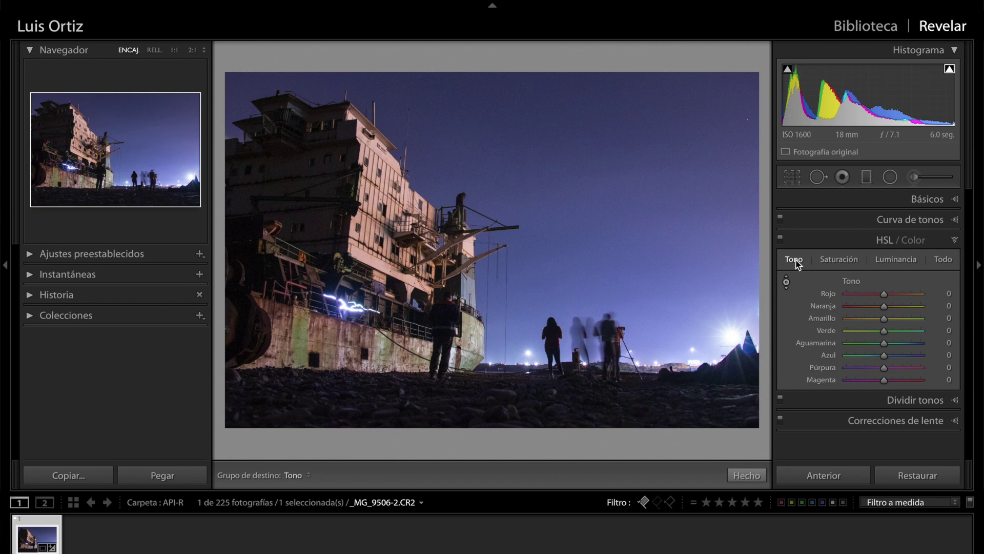
left_click_drag(591, 143, 591, 146)
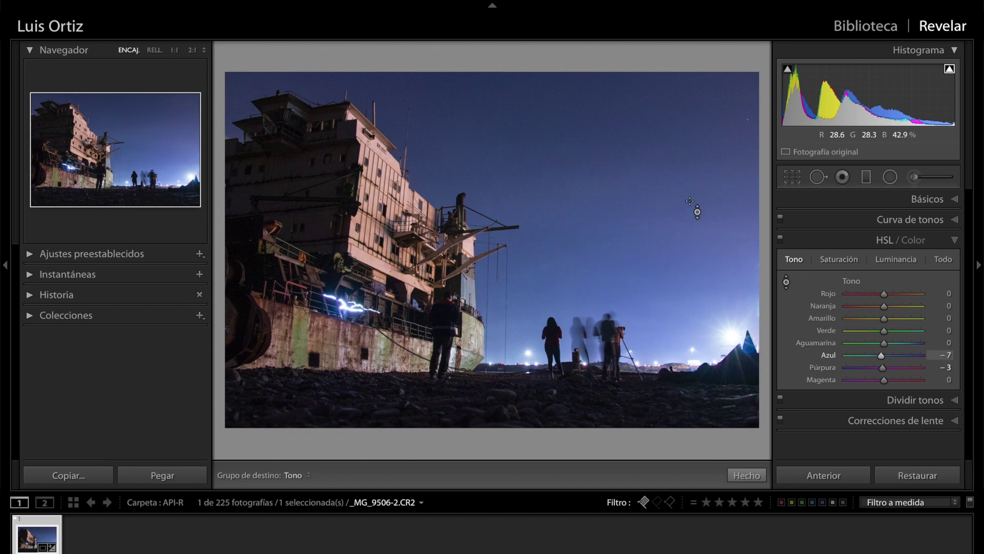
left_click(836, 261)
left_click_drag(601, 189, 566, 177)
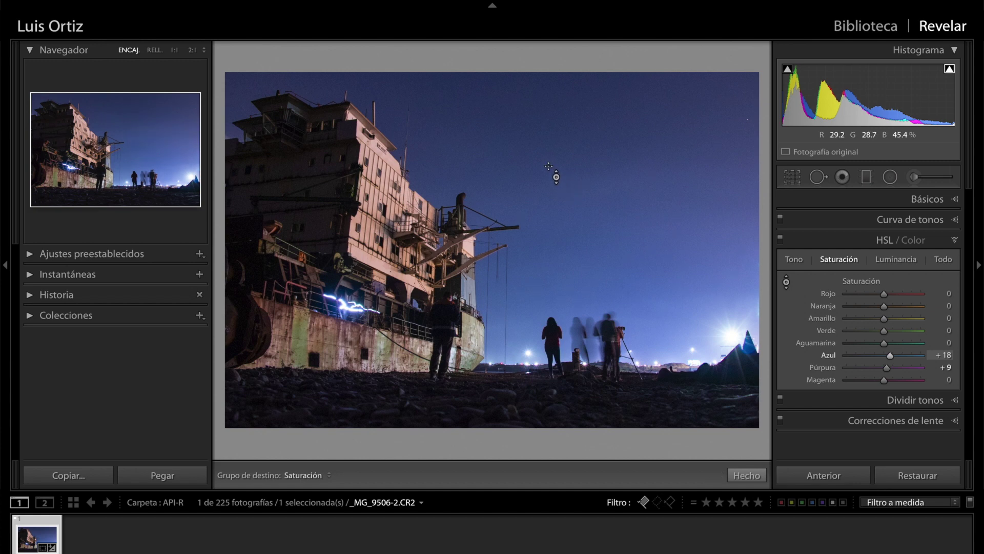
left_click_drag(549, 165, 548, 166)
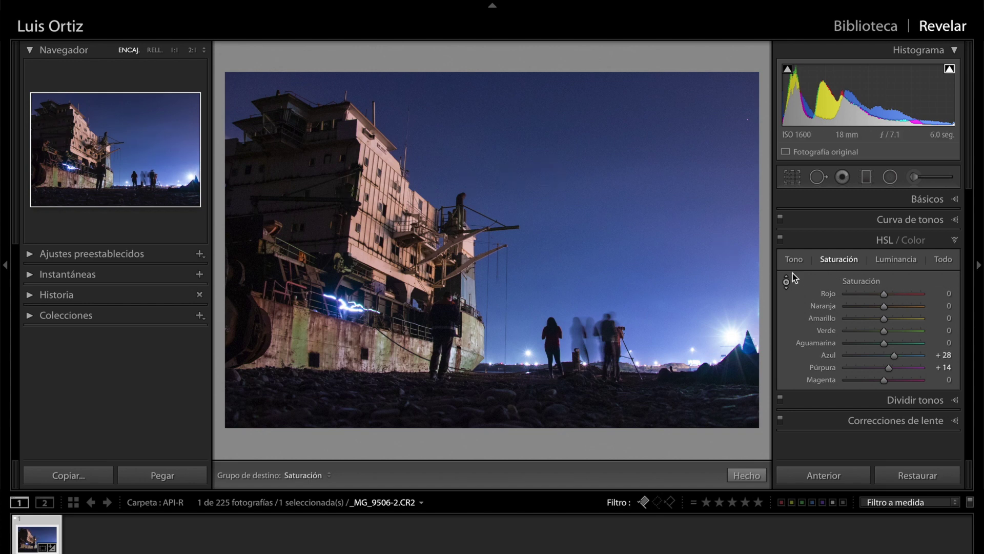
- Raise the ship's Saturación with the targeted adjustment: Rojo about +6, Naranja +37, Amarillo +28 and Verde +11
left_click_drag(373, 198, 377, 192)
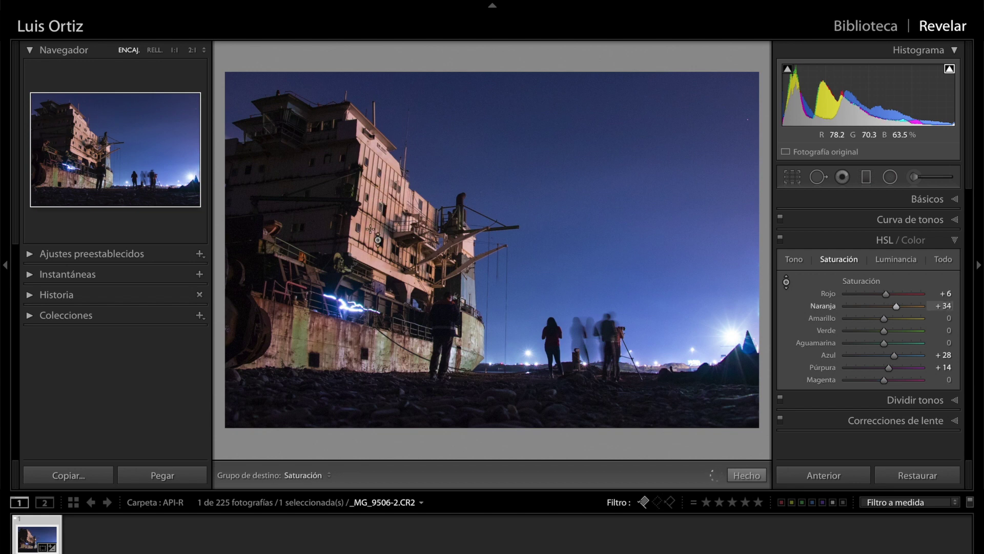
left_click_drag(303, 327, 303, 327)
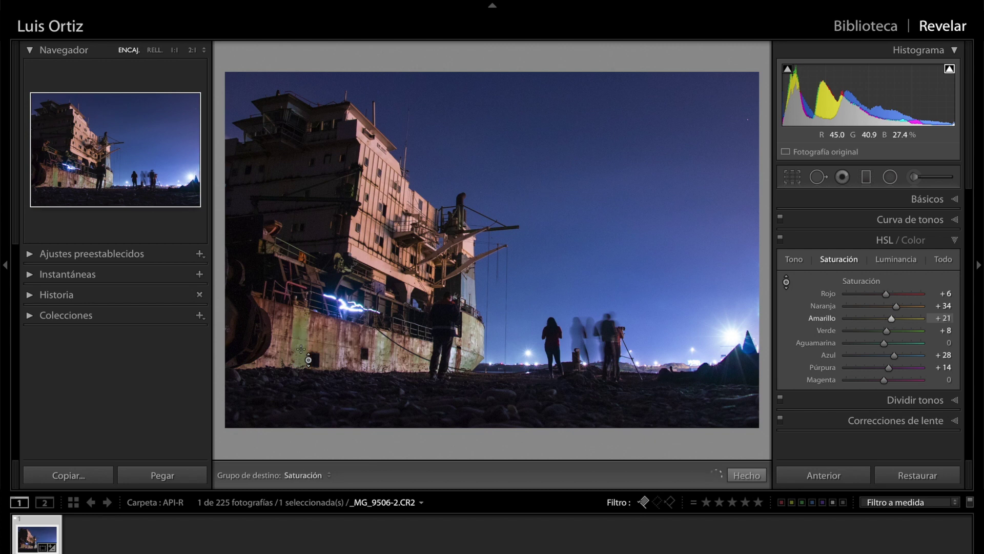
left_click_drag(303, 328, 303, 327)
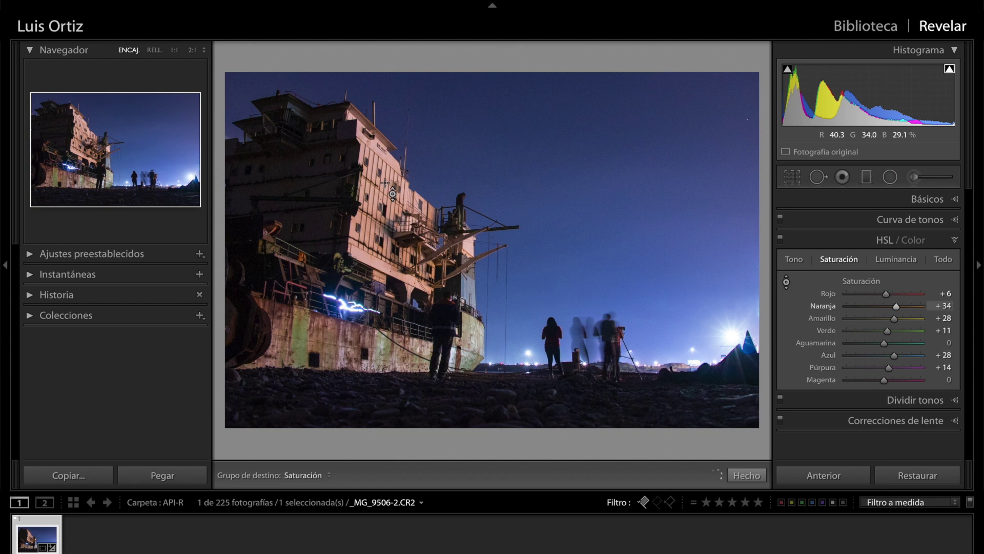
- In Luminancia, darken the sky to Azul −43 and Púrpura −20, and brighten the ship's Naranja to +15
left_click(893, 262)
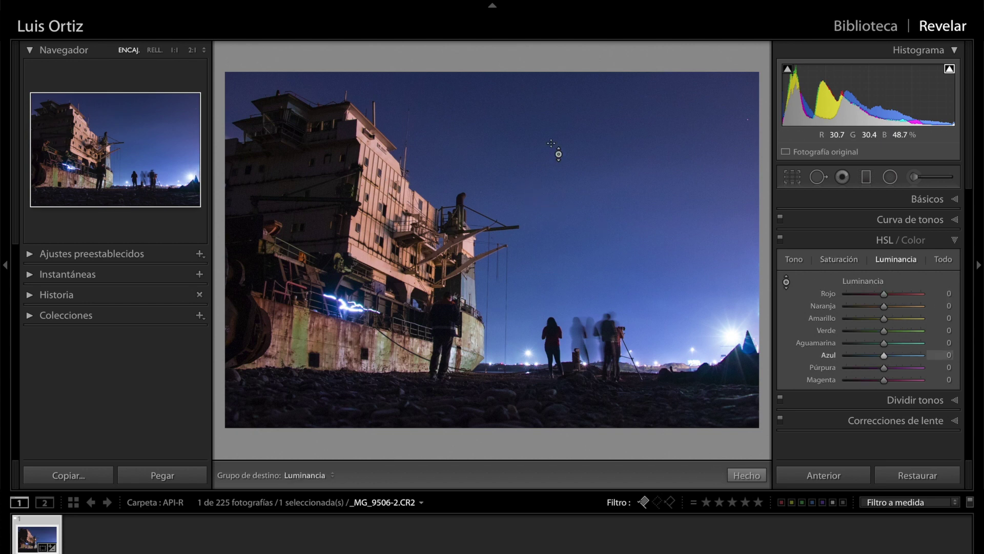
key("Down")
key("Down")
key("Down")
key("Down")
key("Down")
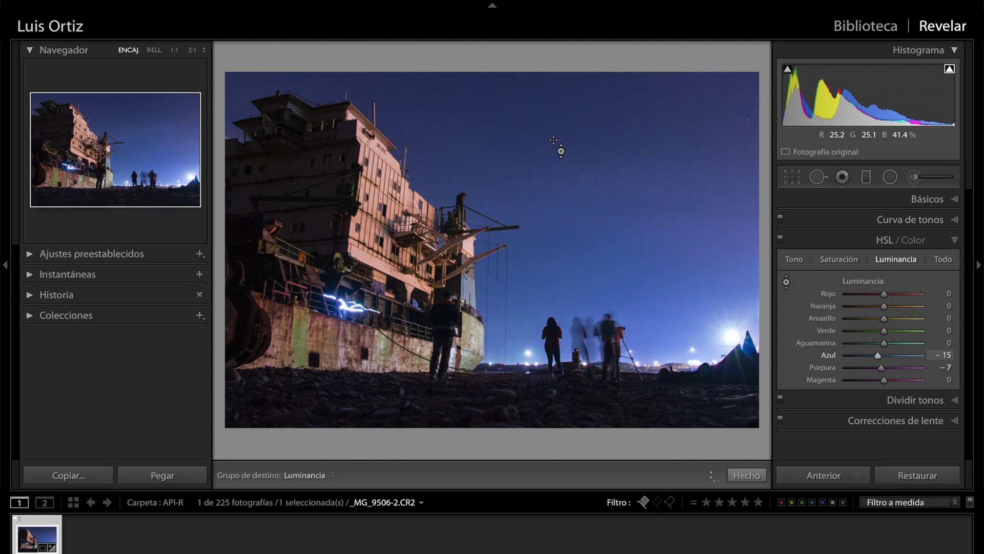
key("Down")
key("Down")
key("Down")
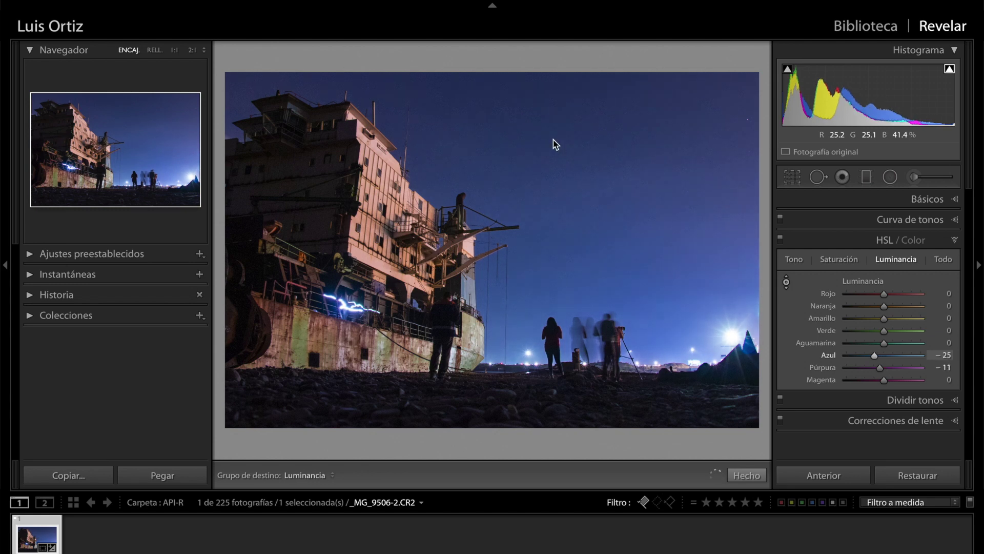
key("Down")
key("Down")
key("Down")
key("Down")
key("Down")
key("Down")
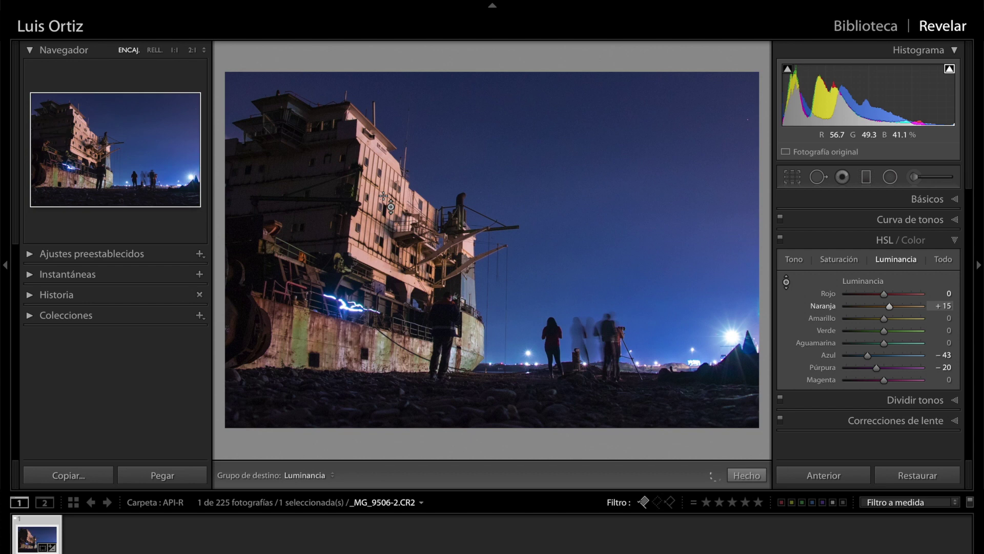
- Darken the hull's Luminancia to Amarillo −18 and Verde −5, and turn off the targeted adjustment tool
key("Down")
key("Down")
key("Down")
key("Down")
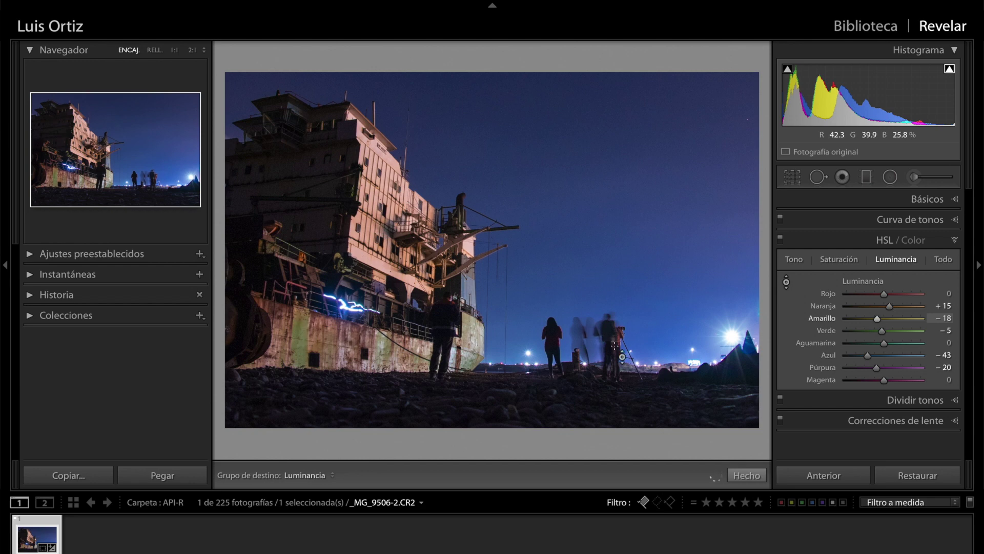
left_click(786, 281)
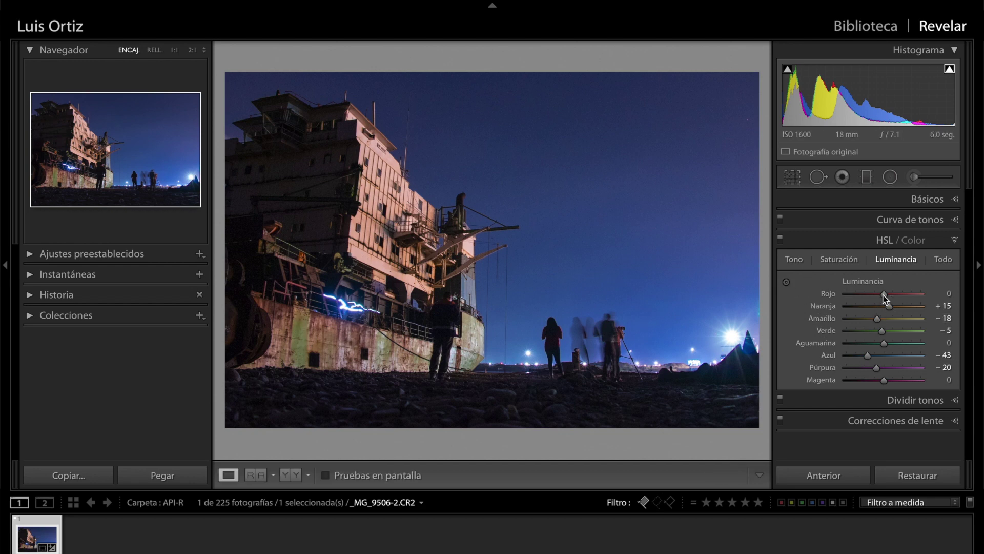
- Review the adjusted values in the HSL groups and per colour in Color mode, finishing in HSL mode
left_click(800, 260)
left_click(838, 260)
left_click(897, 259)
left_click(914, 241)
left_click(809, 260)
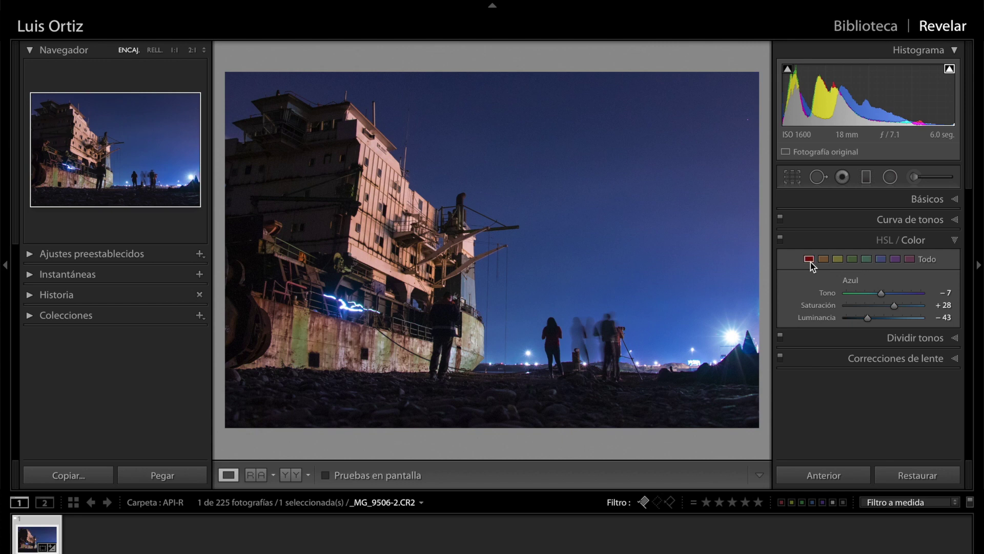
left_click(823, 259)
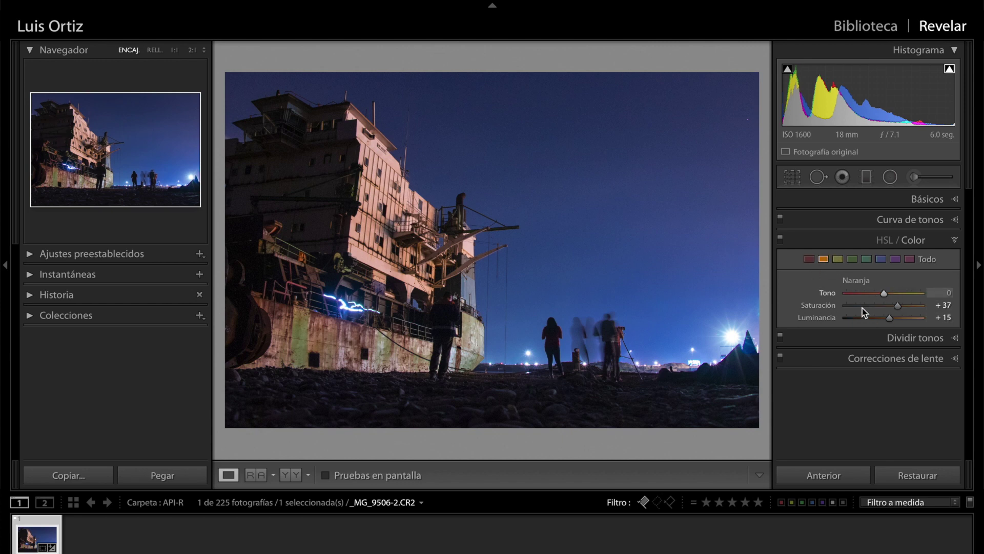
left_click(837, 260)
left_click(881, 259)
left_click(881, 241)
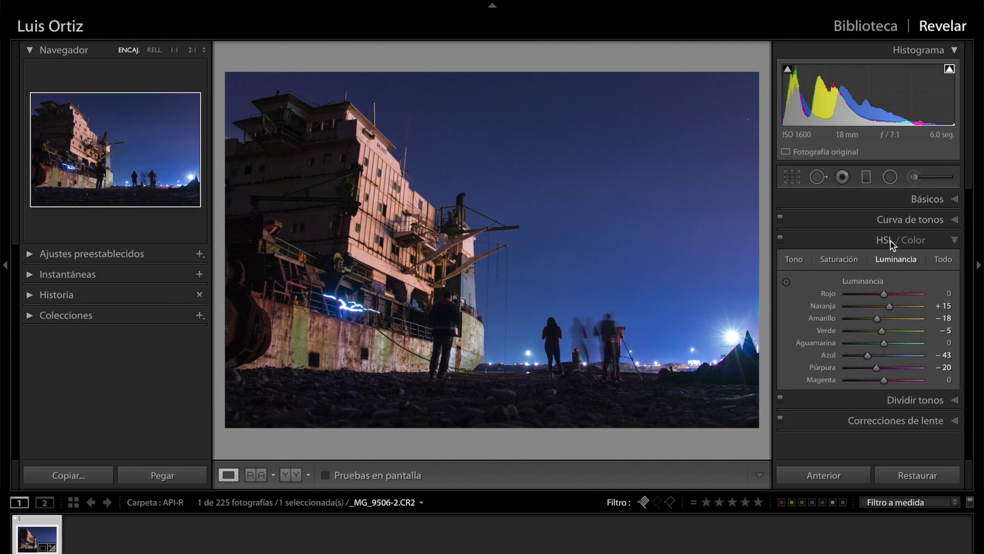
left_click(915, 241)
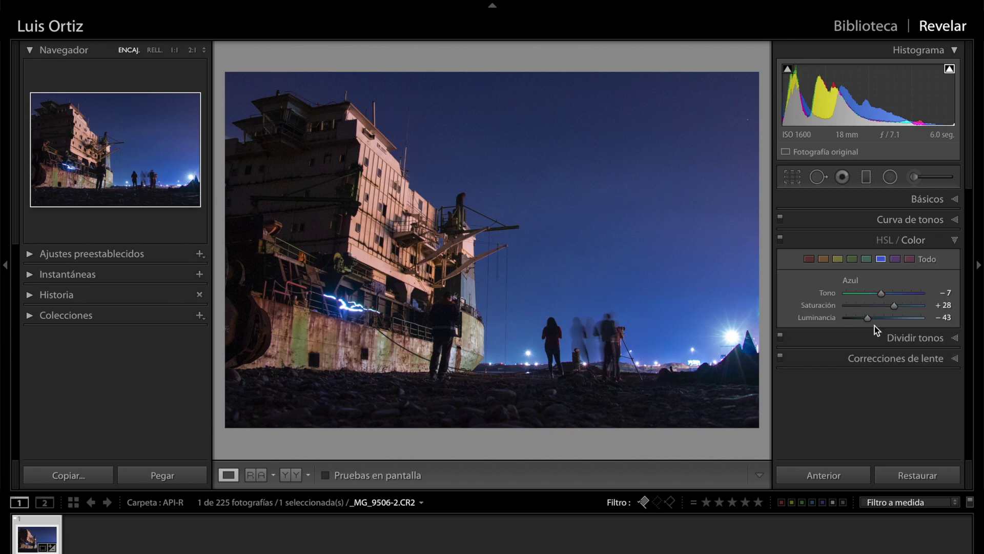
left_click(880, 242)
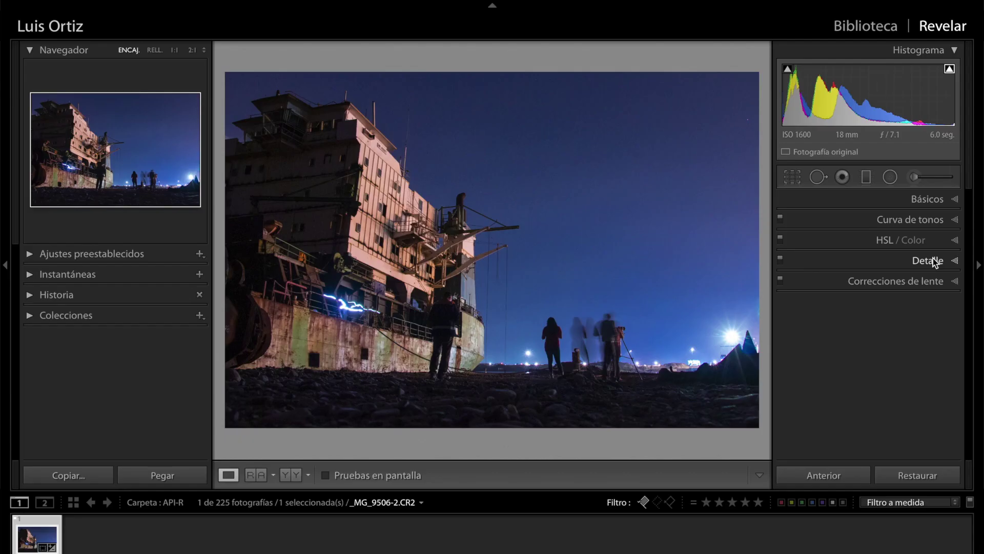
- In Detalle, set the Enfoque Cantidad to 34 and the noise reduction Luminancia to 24, judging the people on the beach at 1:1
left_click(933, 259)
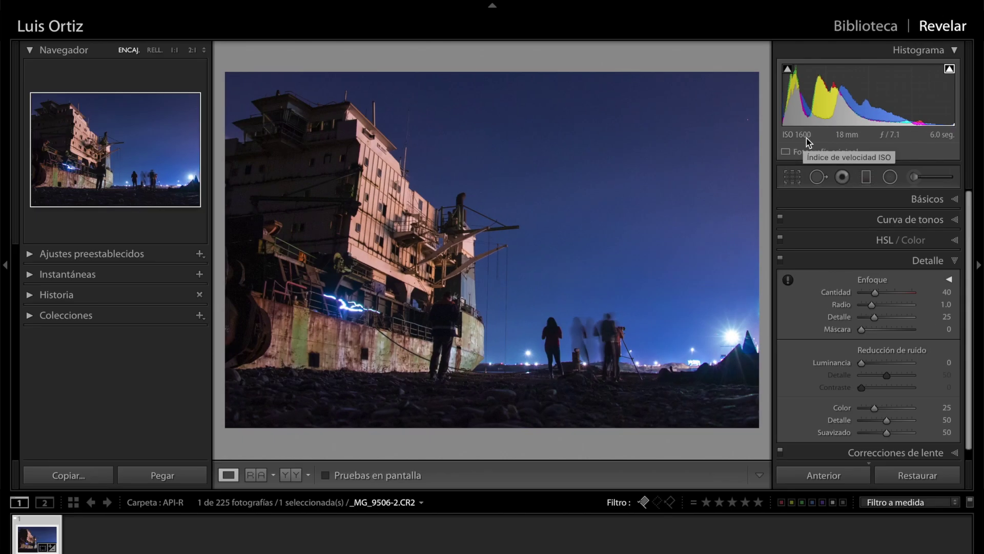
left_click(457, 303)
left_click_drag(464, 364, 411, 203)
left_click_drag(646, 289, 467, 245)
scroll(870, 330, "down", 1)
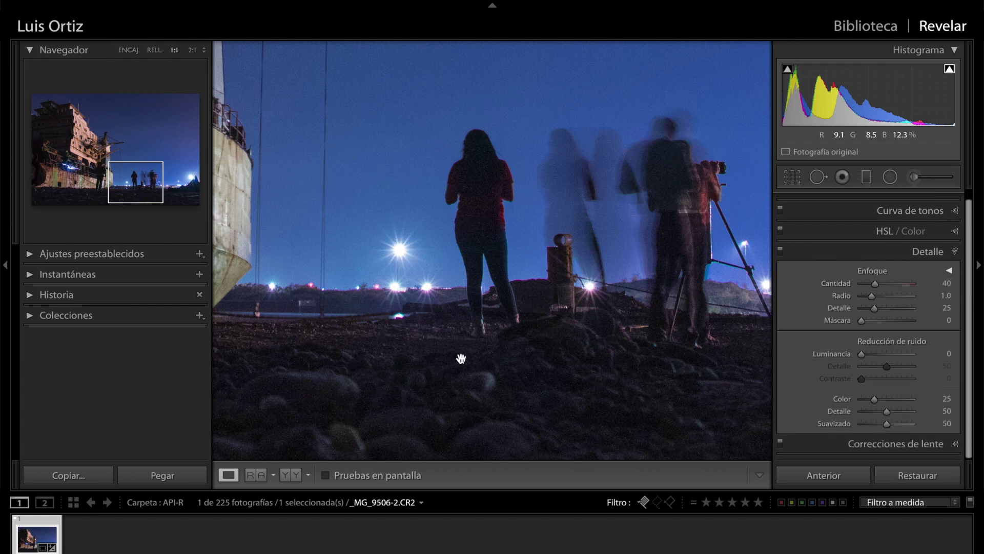
left_click_drag(609, 219, 504, 219)
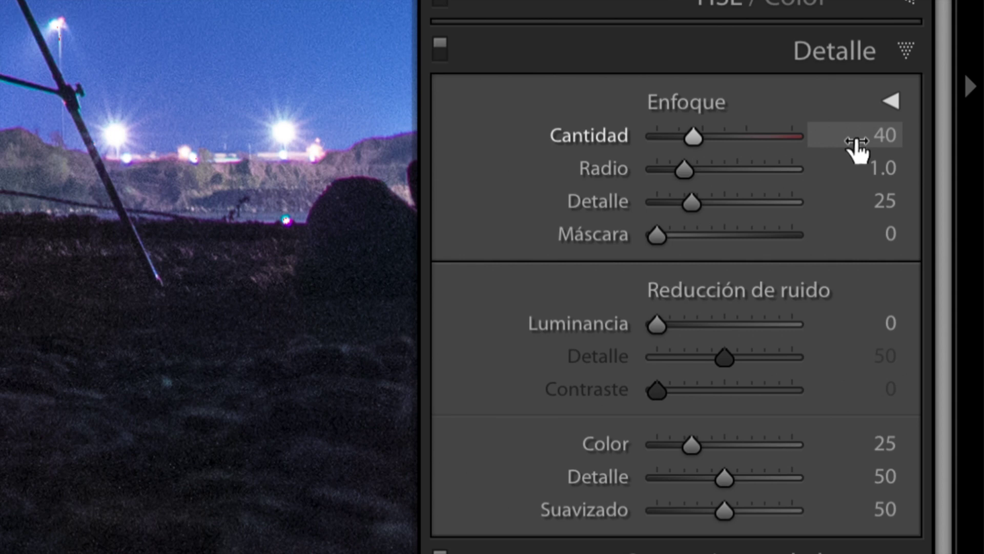
left_click_drag(696, 134, 691, 134)
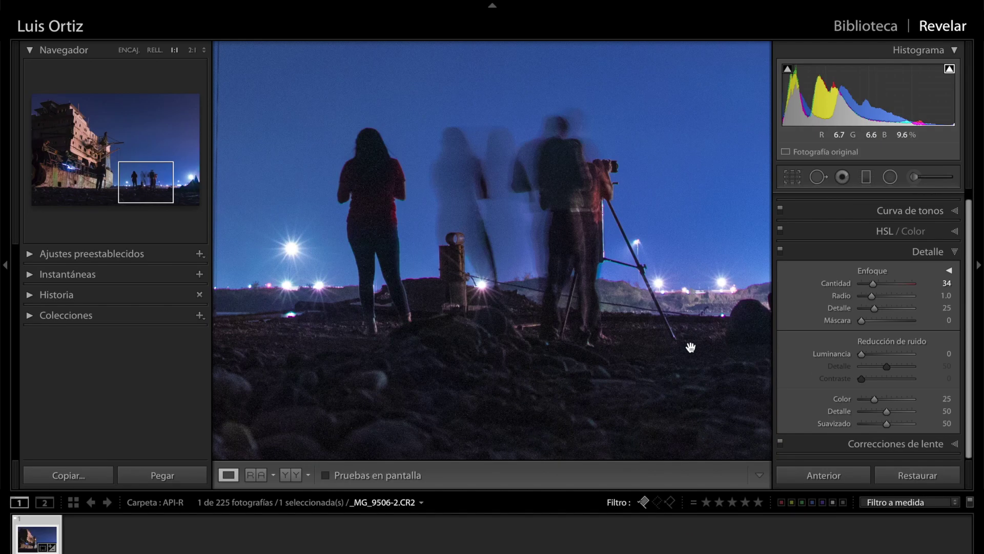
left_click_drag(862, 353, 873, 353)
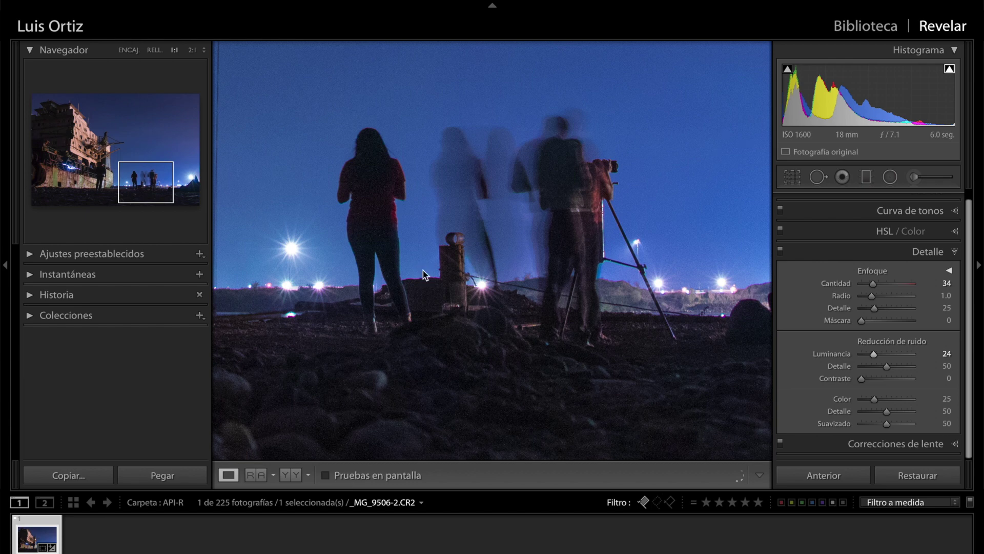
- Compare before and after at 1:1 on the people and the ship, and slightly adjust the noise reduction Color
left_click_drag(448, 261, 531, 226)
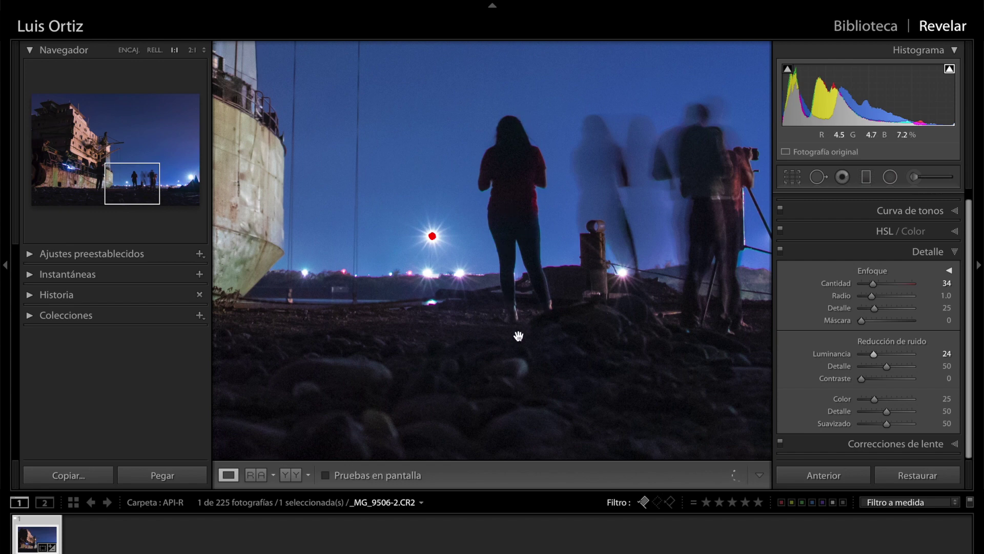
key("y")
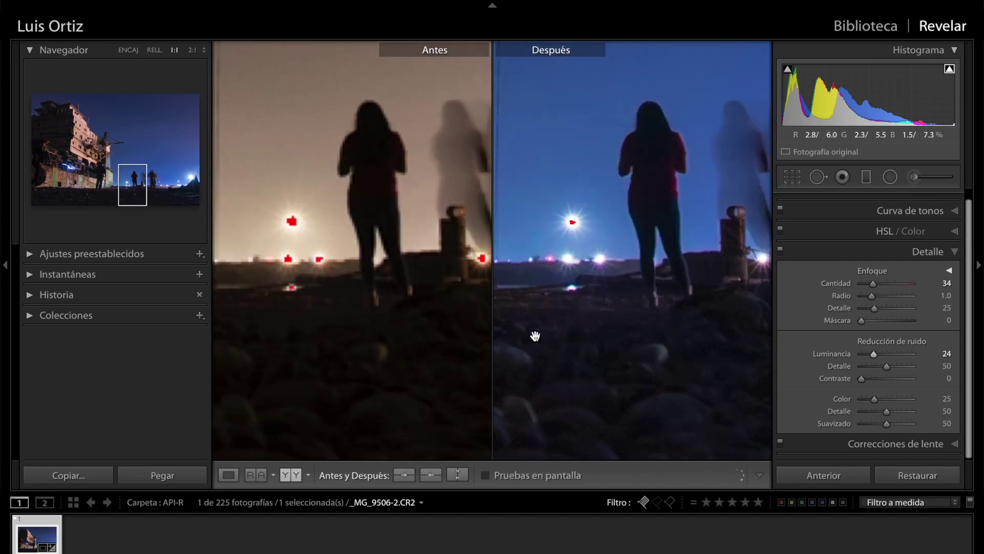
left_click_drag(576, 334, 510, 340)
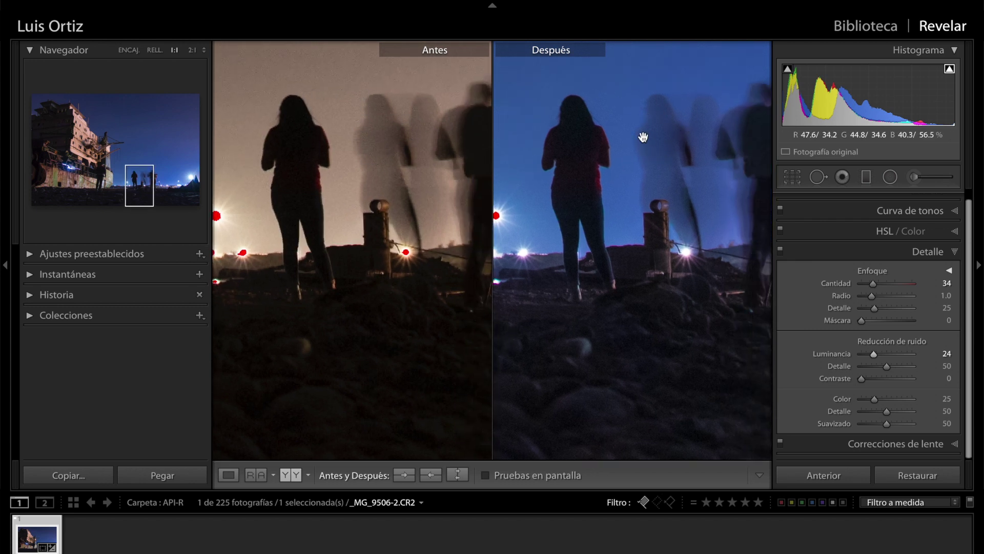
left_click_drag(652, 169, 616, 177)
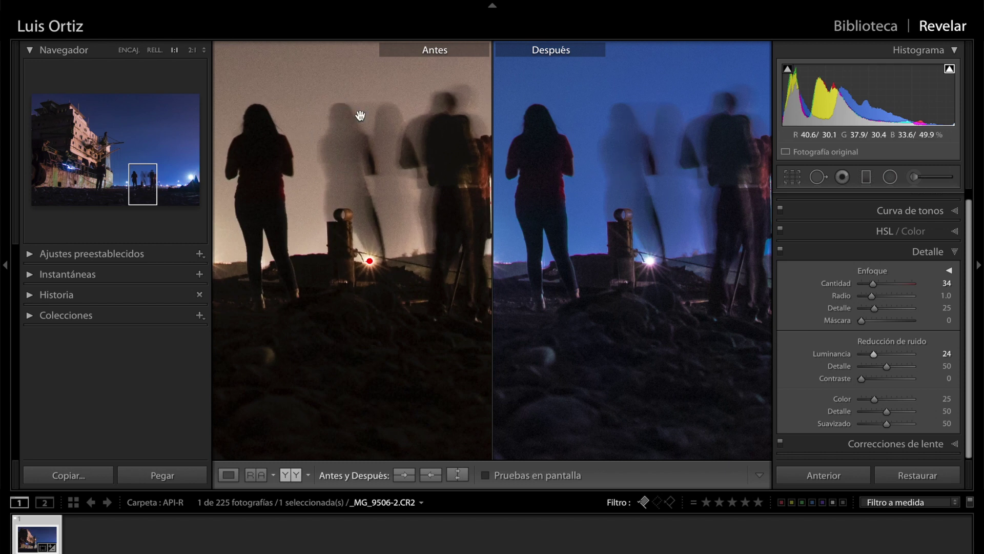
left_click(635, 235)
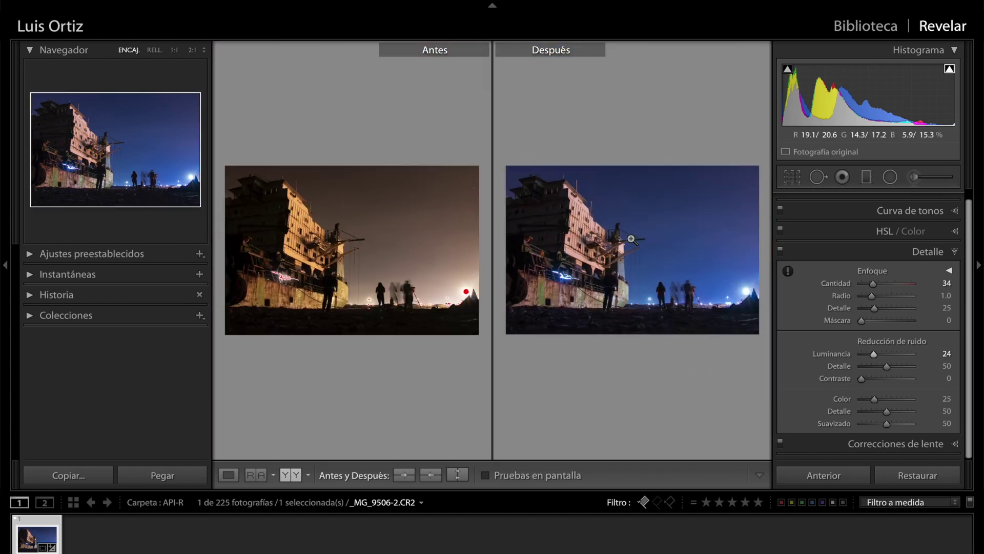
left_click(582, 210)
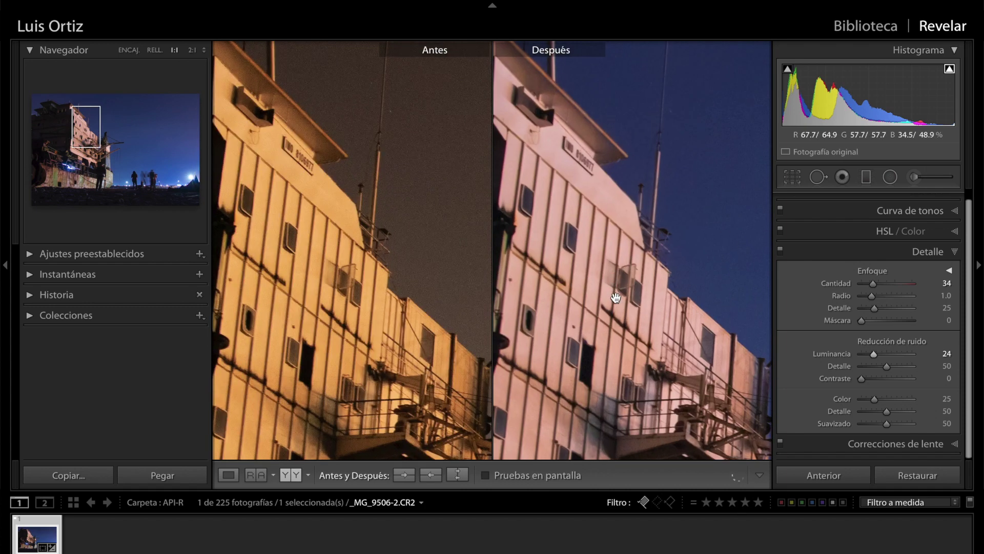
left_click_drag(617, 307, 589, 371)
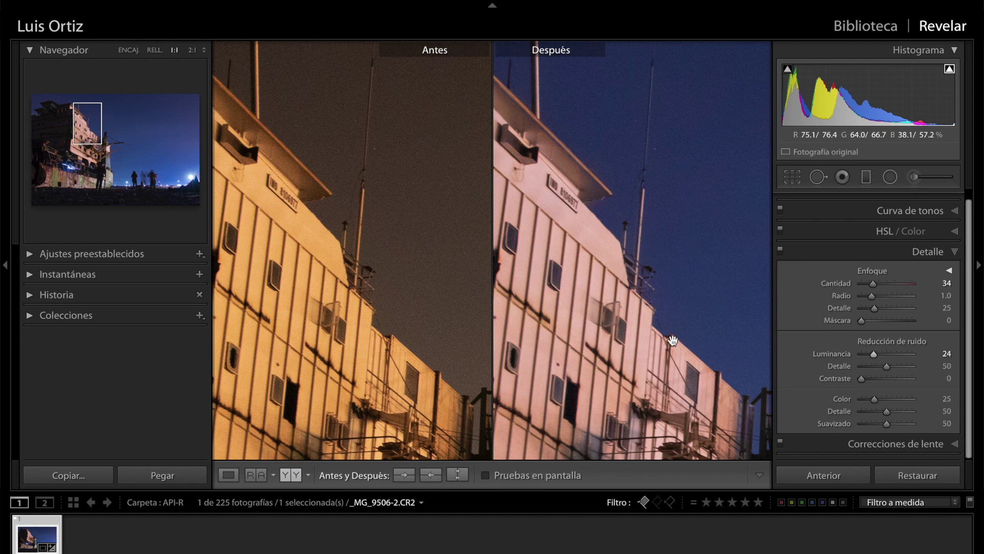
left_click_drag(874, 398, 876, 399)
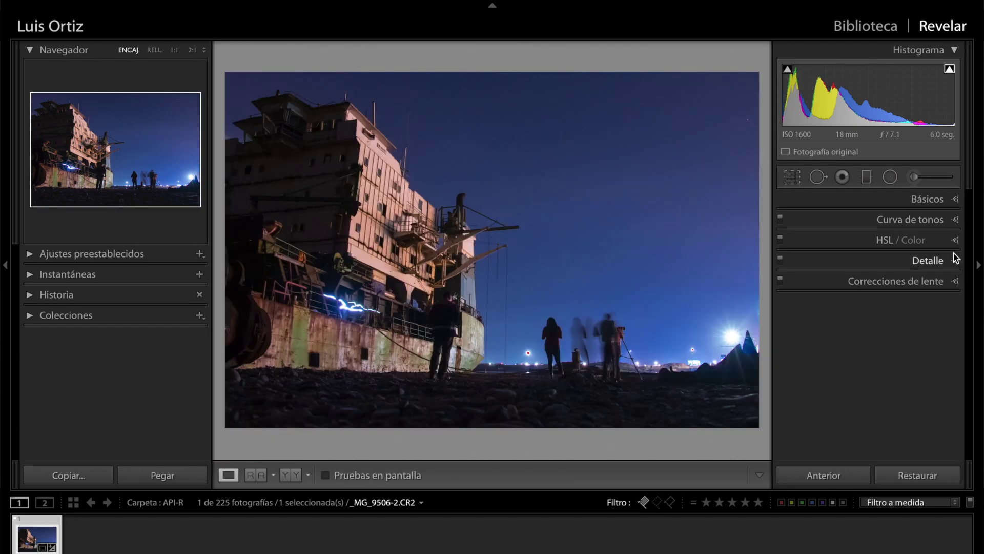
- In Correcciones de lente, enable Quitar la aberración cromática and Activar correcciones de perfil
left_click(955, 281)
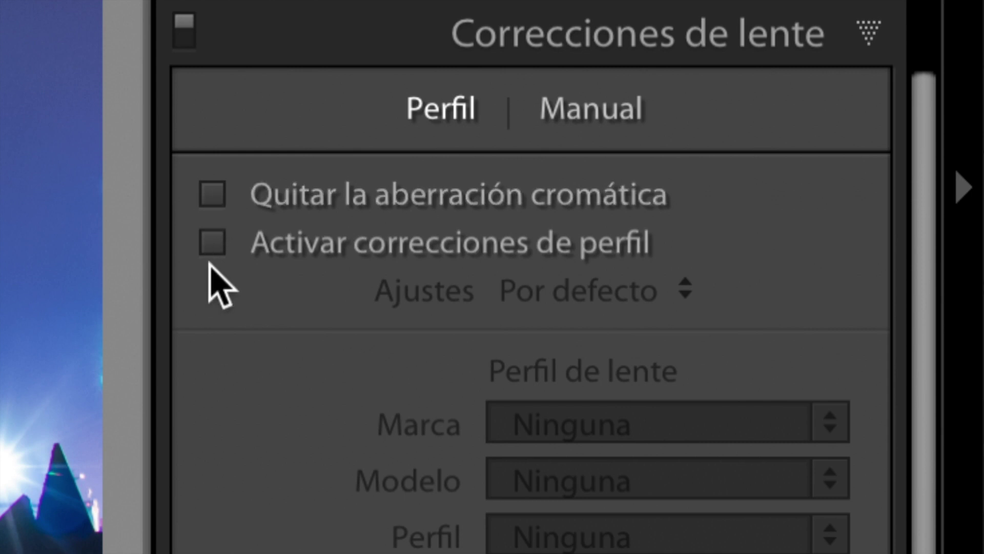
left_click(213, 199)
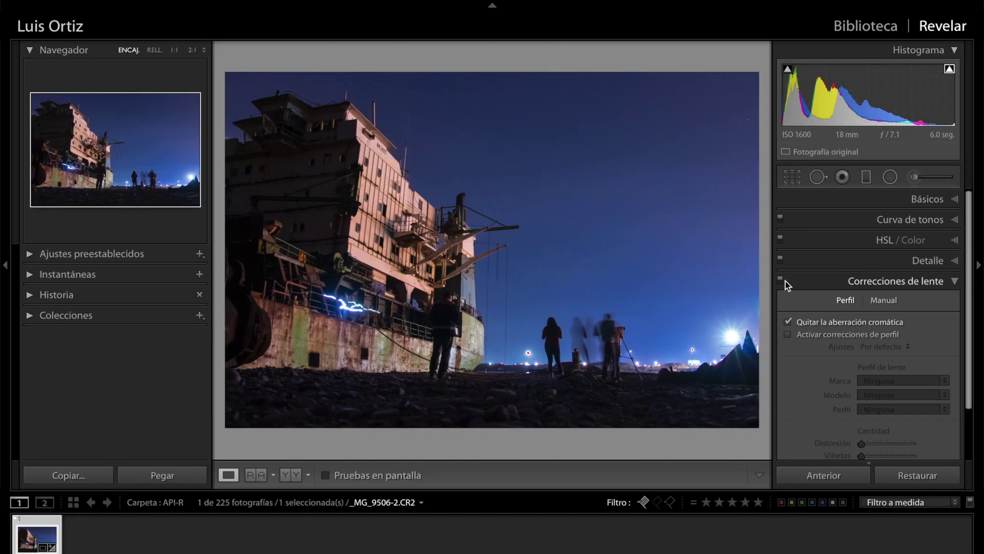
left_click(788, 334)
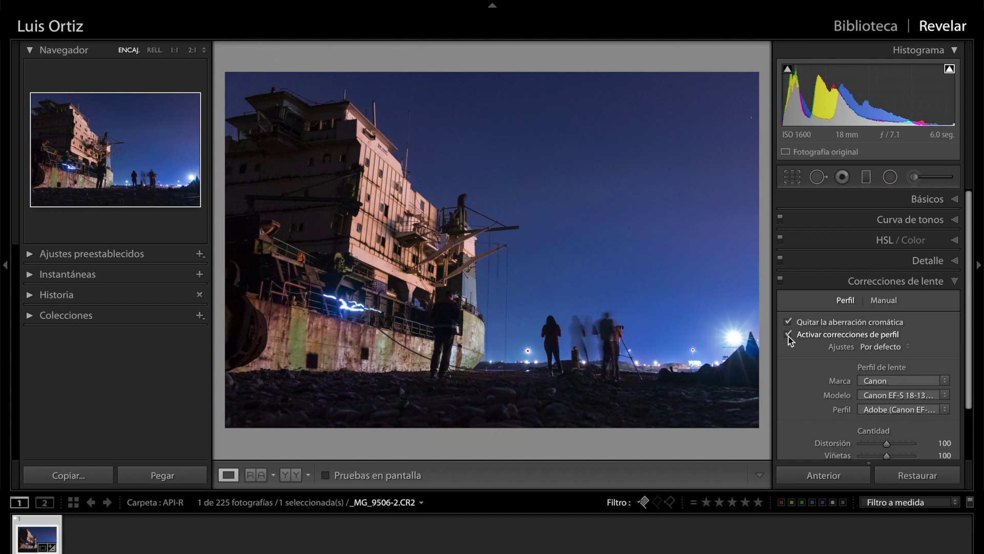
- Compare the photo with and without the lens profile corrections, leave them enabled, and collapse Correcciones de lente
left_click(788, 336)
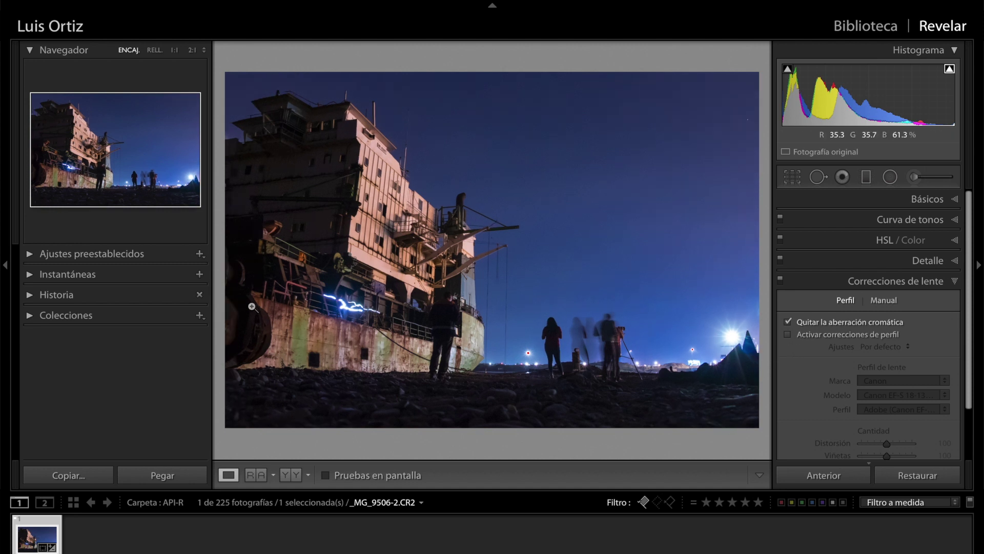
left_click(788, 335)
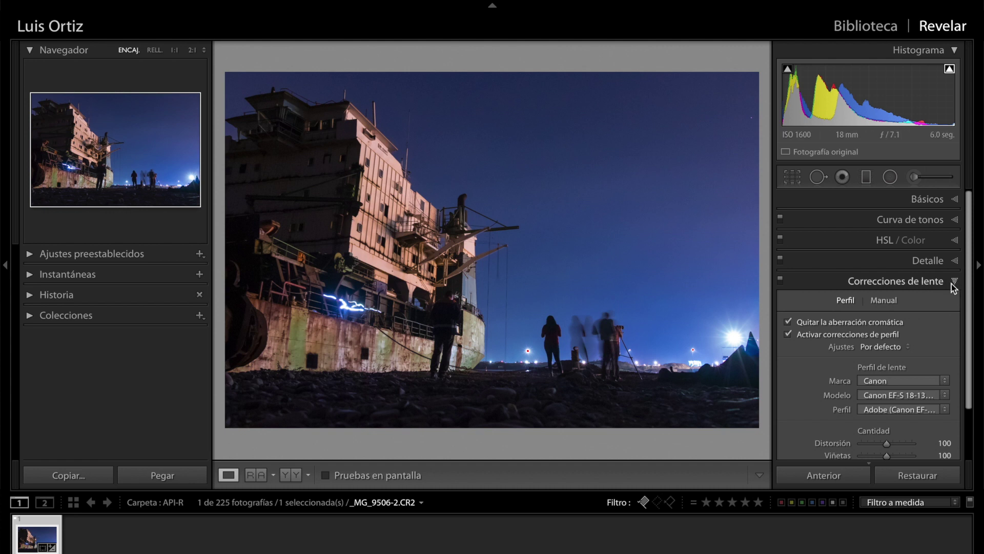
left_click(788, 333)
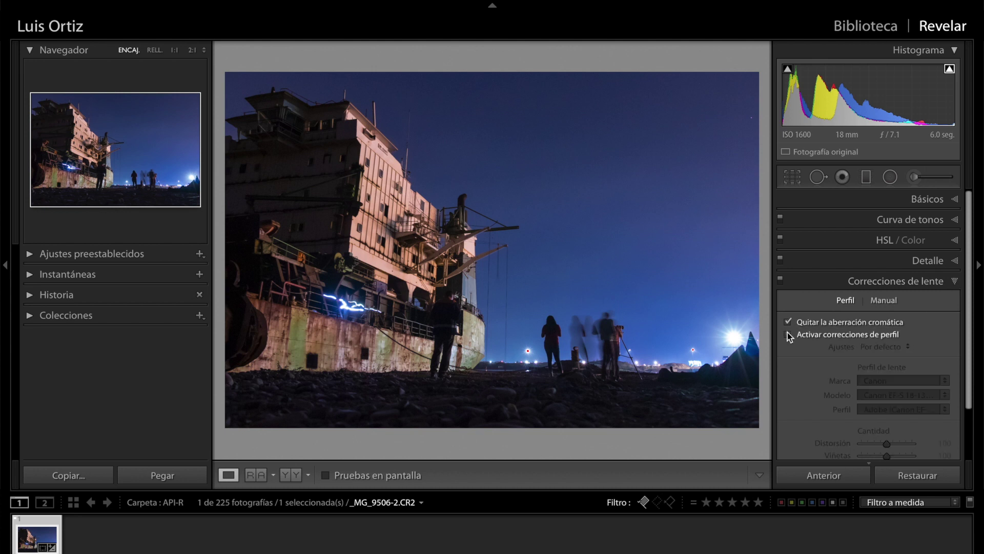
left_click(788, 334)
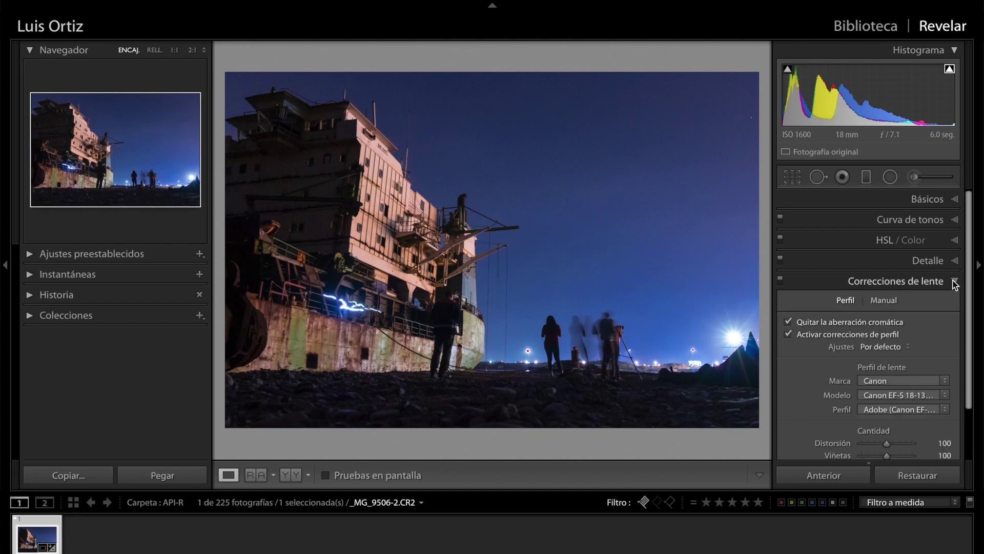
left_click(955, 282)
- Hide the side panels and show the full photo before and after editing, side by side
key("Tab")
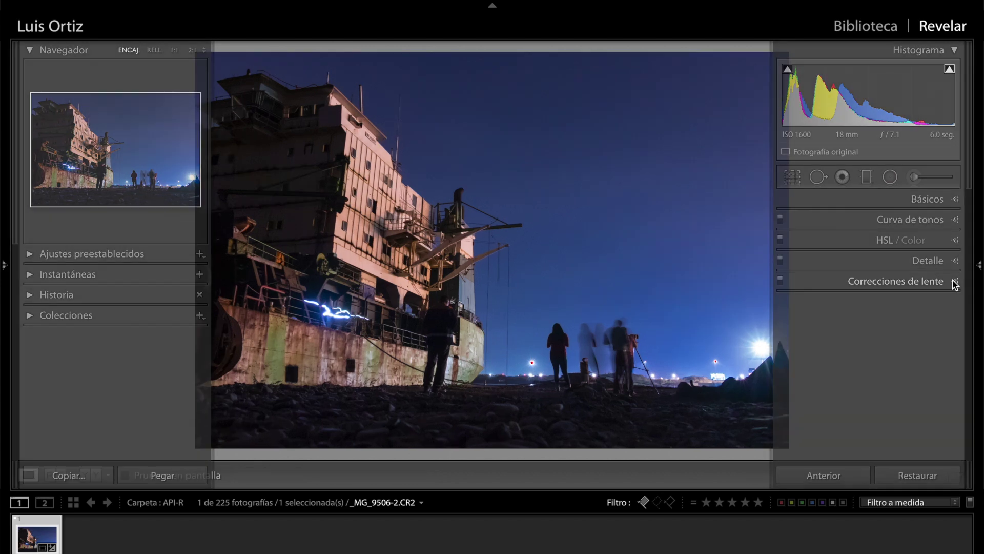
key("y")
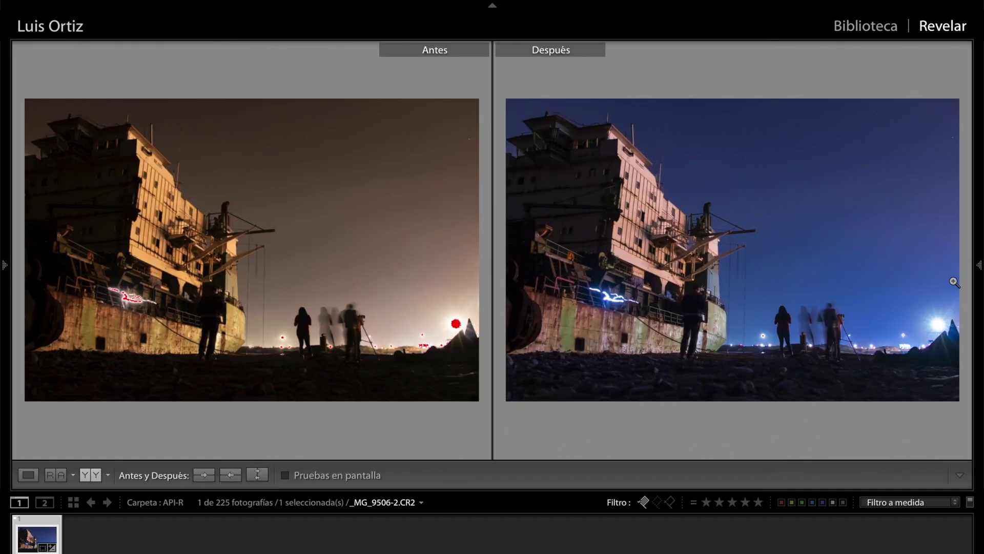